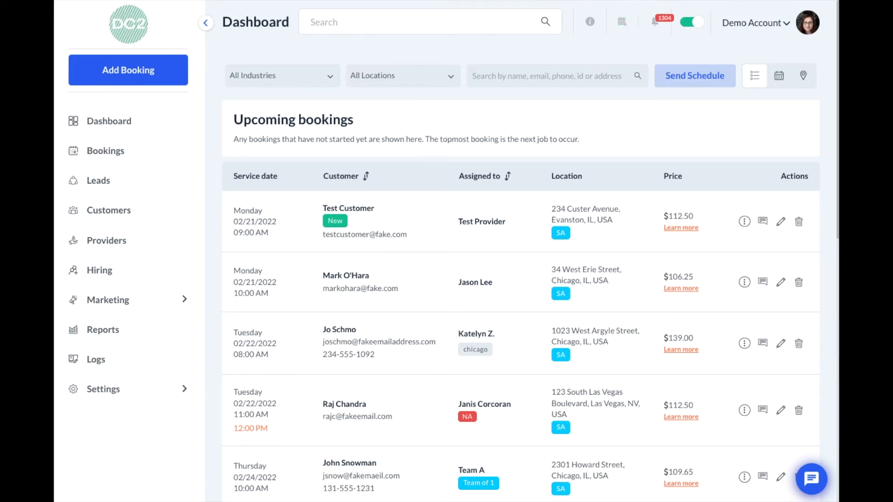
Go to the marketing area and open the list of automated email campaigns.
left_click(169, 303)
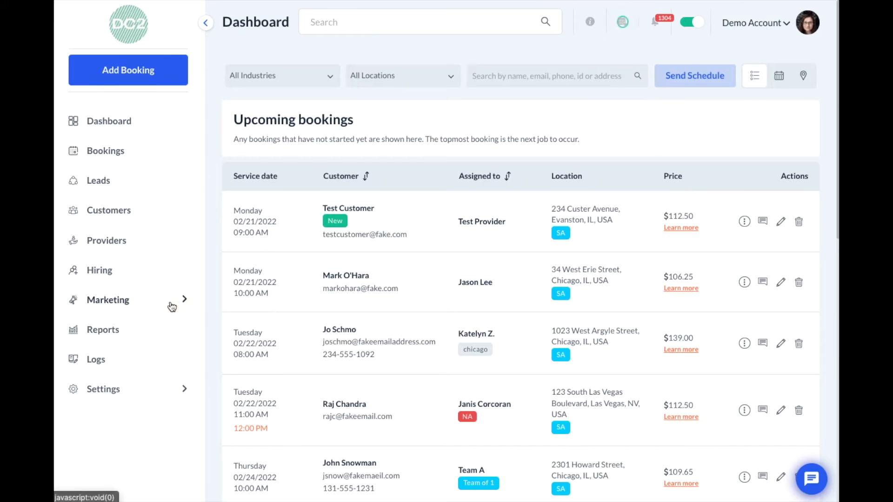
left_click(170, 303)
left_click(133, 351)
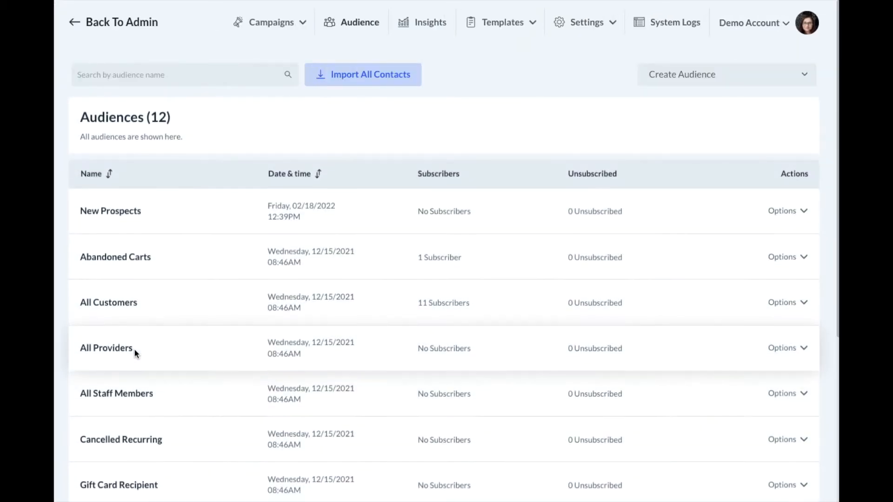
left_click(293, 32)
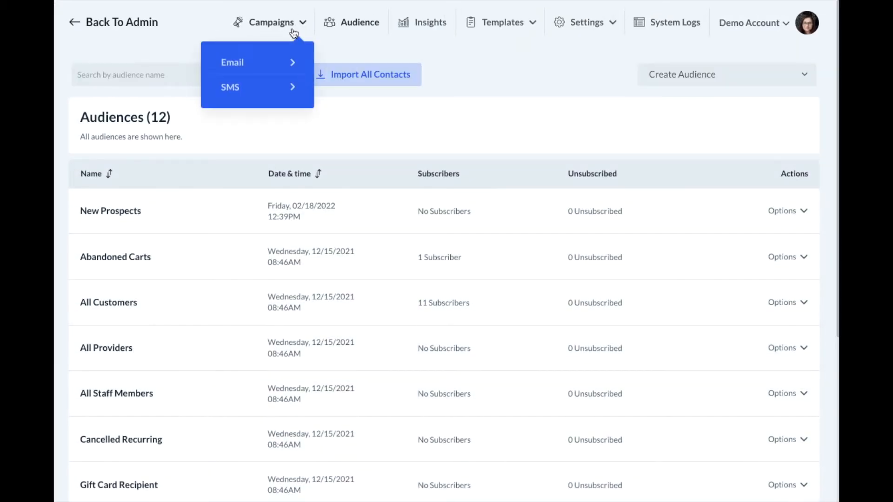
mouse_move(286, 69)
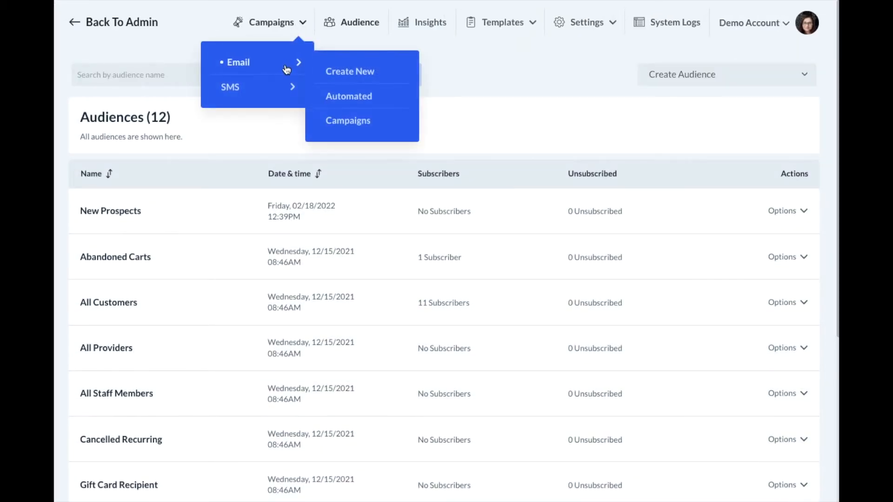
left_click(350, 98)
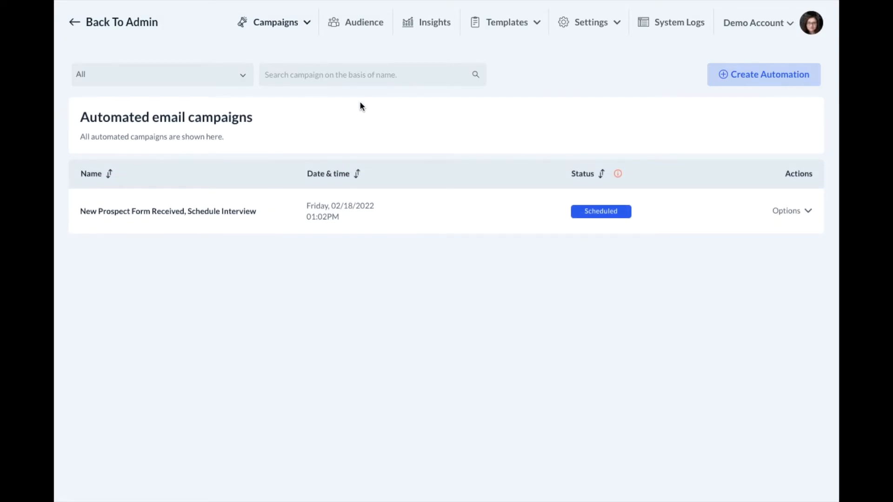
Create an email automation named "New Hire Campaign" for the New Prospects audience.
left_click(766, 84)
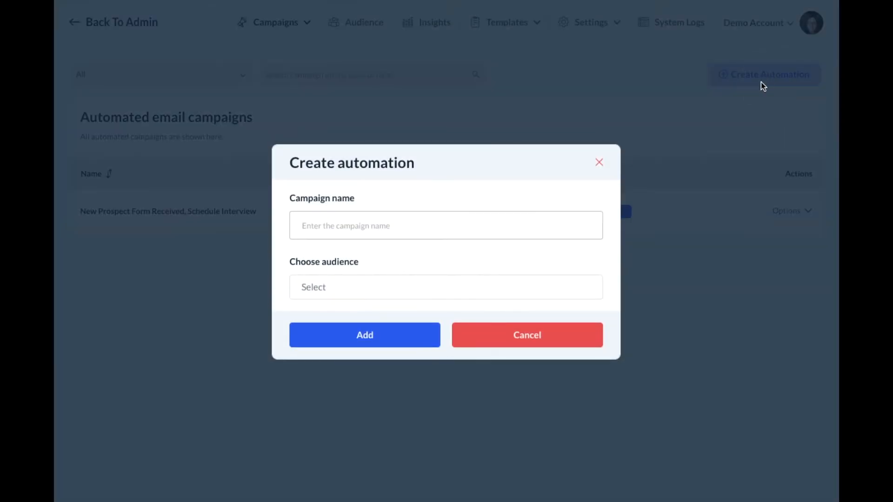
left_click(467, 226)
left_click(468, 227)
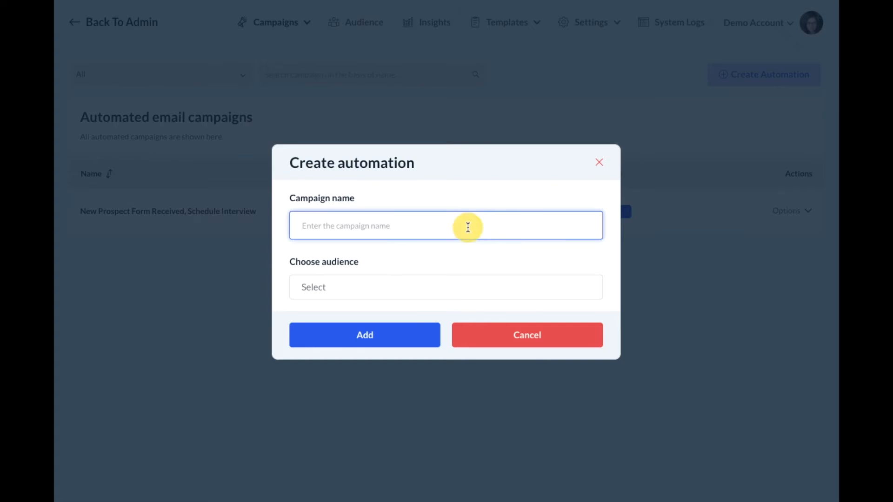
type("Ne")
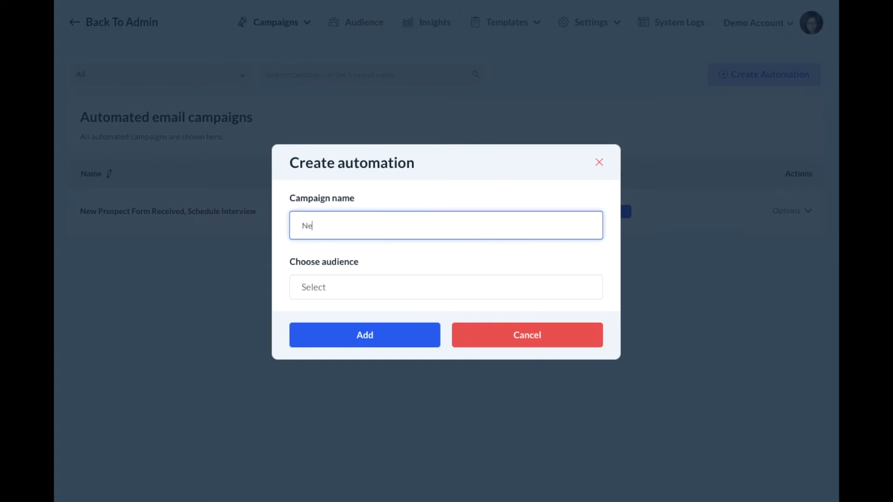
type("w Hire Campaign")
left_click(378, 294)
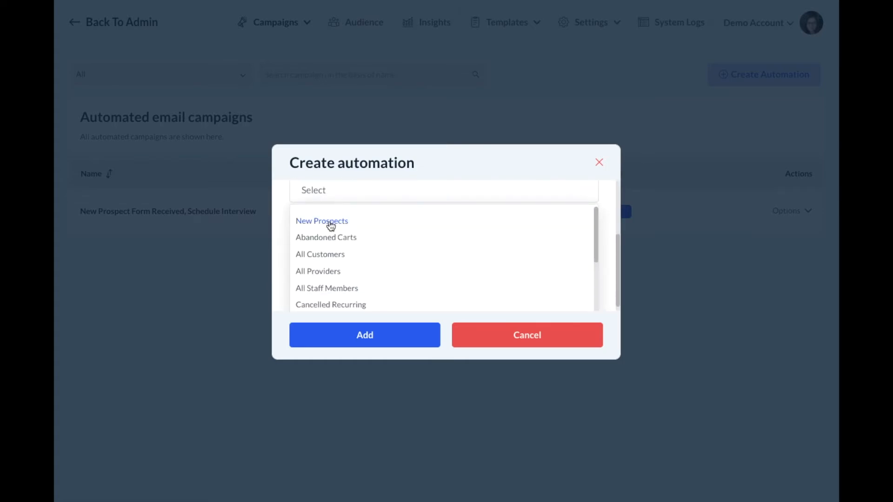
left_click(330, 221)
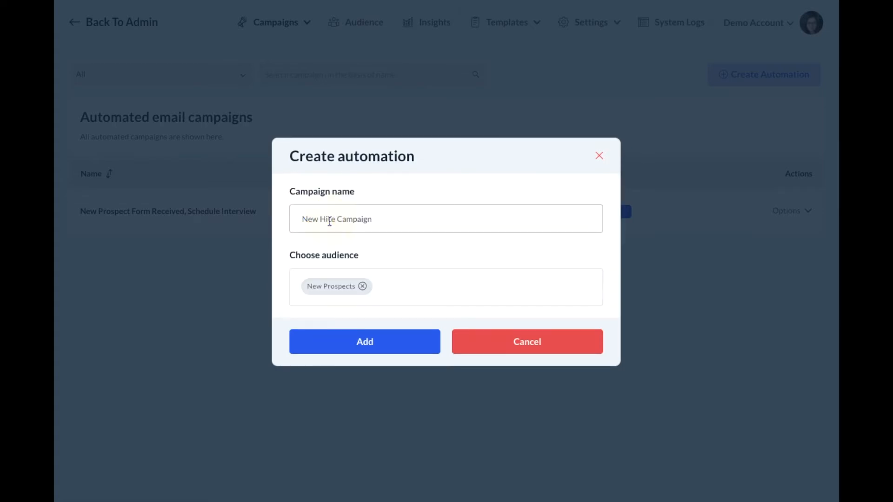
left_click(372, 344)
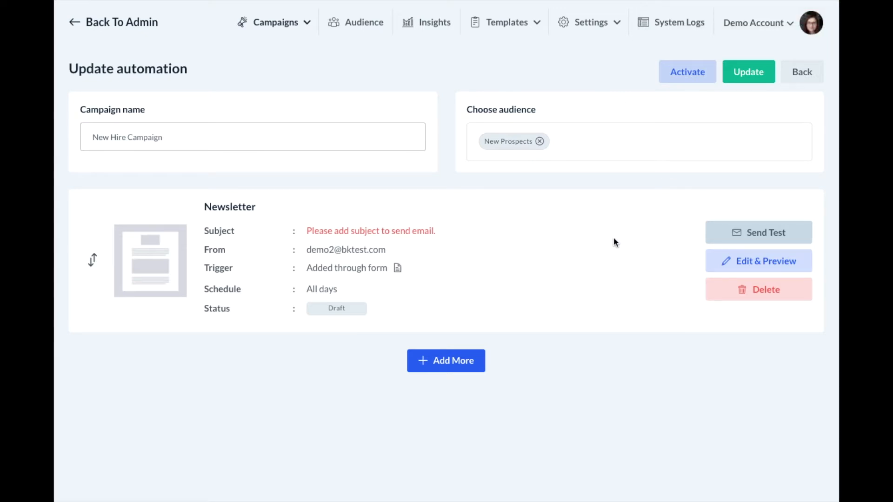
Open the campaign's Newsletter email for editing and name the email sequence "New hire first email".
left_click(774, 265)
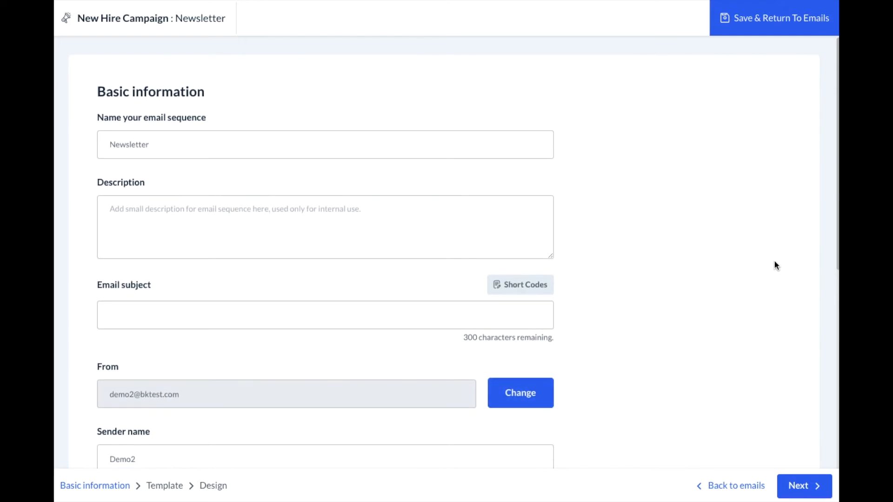
left_click(187, 140)
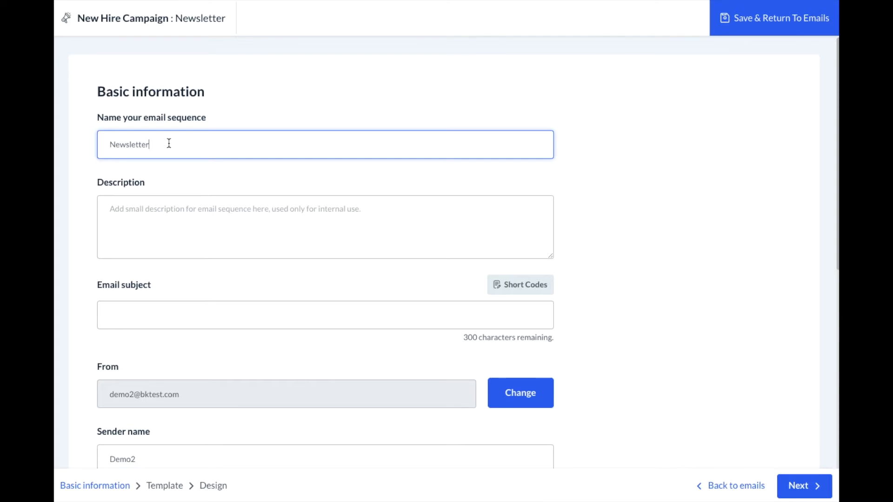
left_click_drag(167, 142, 103, 137)
type("New hire first email")
Leave the description blank and set the email subject to "Your form has been received!".
left_click(125, 208)
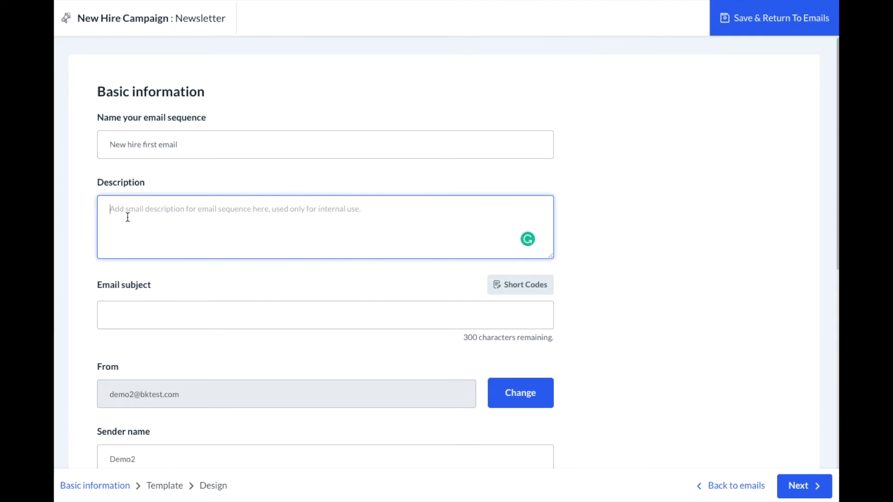
scroll(128, 217, "down", 3)
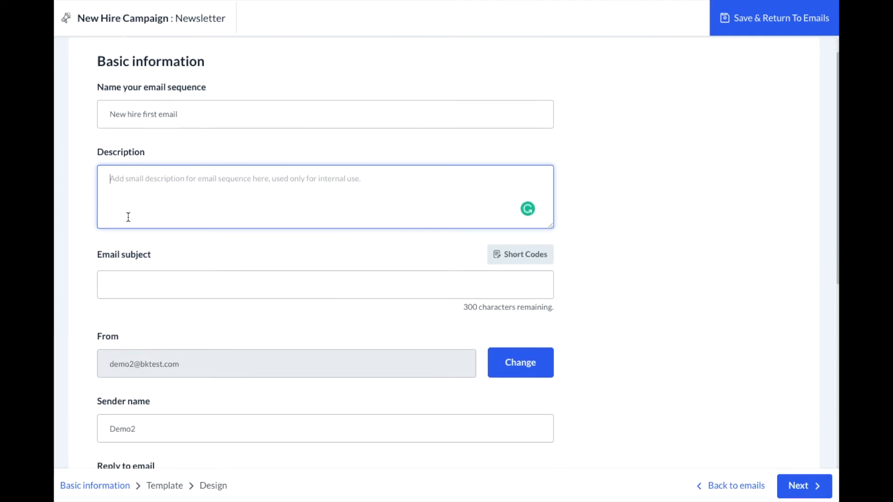
left_click(133, 220)
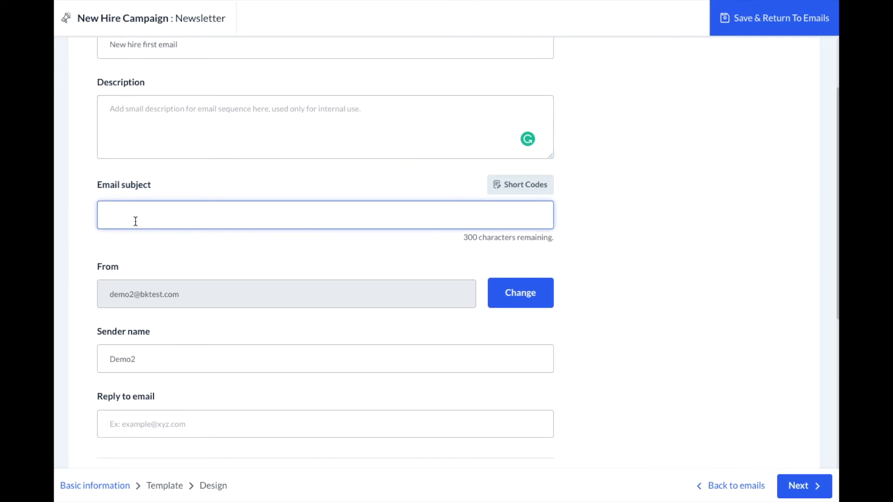
type("Your form has been received!")
Change the sender email to the already saved address.
scroll(166, 253, "down", 2)
left_click(124, 201)
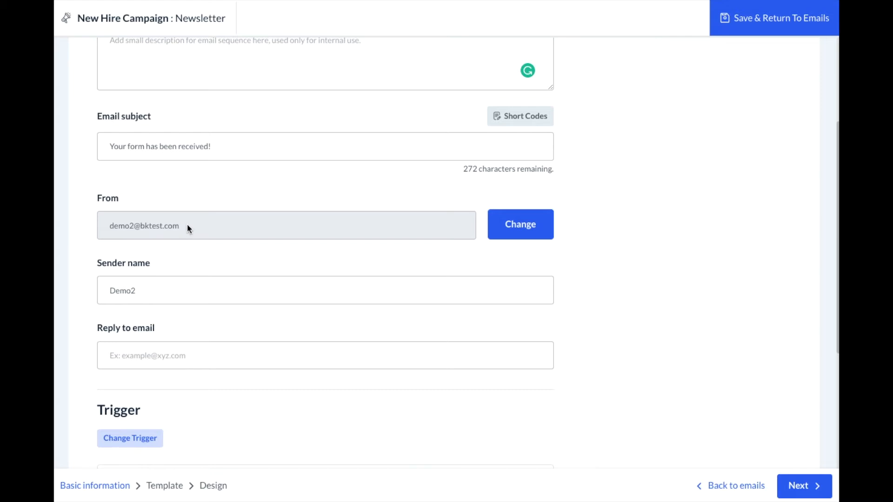
left_click(529, 228)
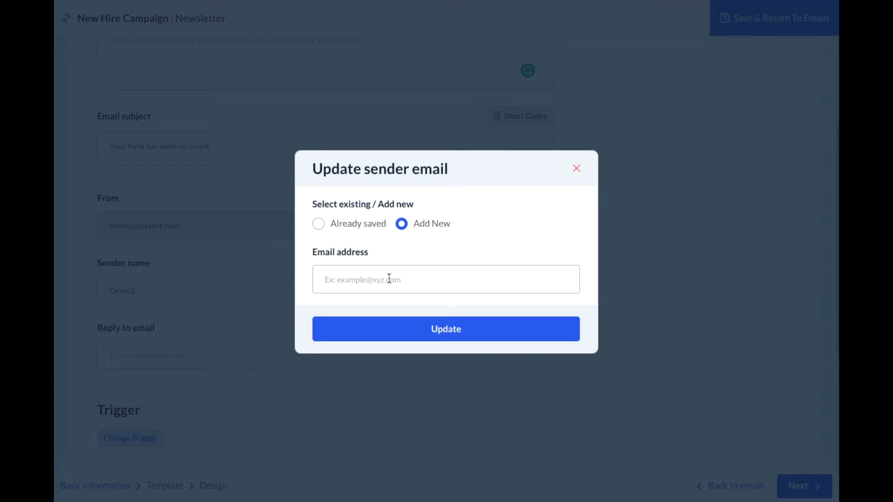
left_click(346, 225)
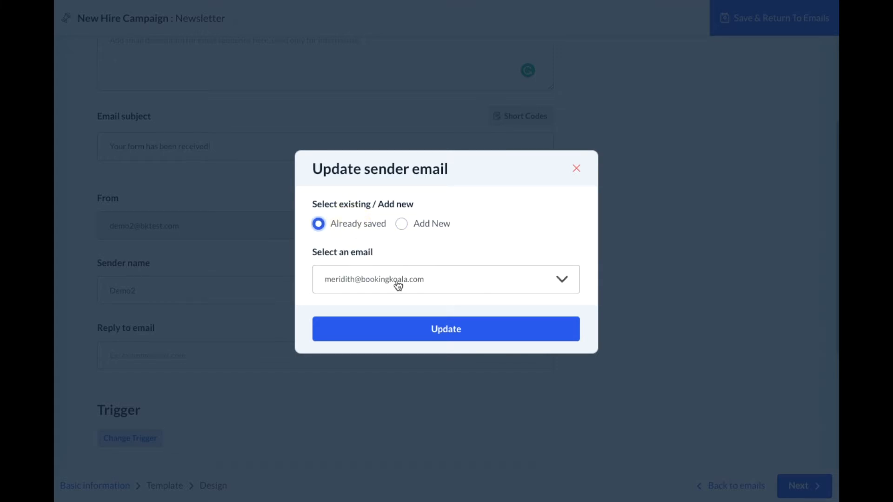
left_click(433, 335)
Choose "Added through form" as the trigger for this email.
scroll(225, 311, "down", 2)
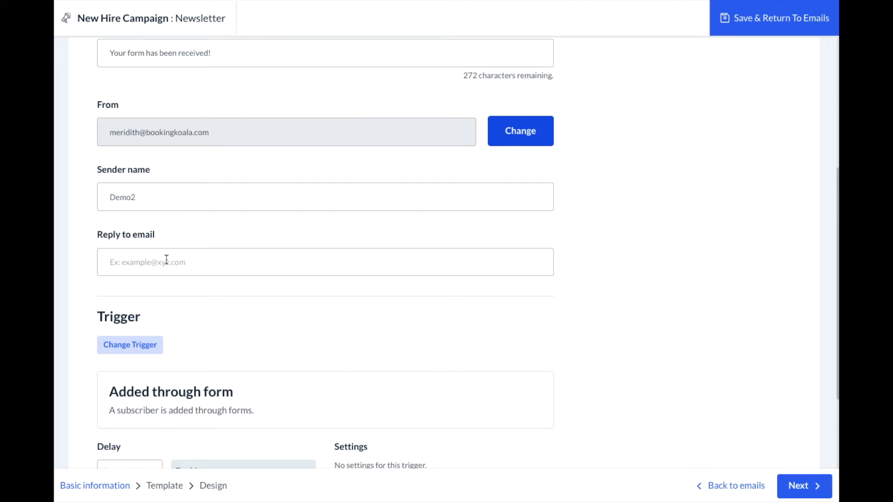
scroll(166, 260, "down", 3)
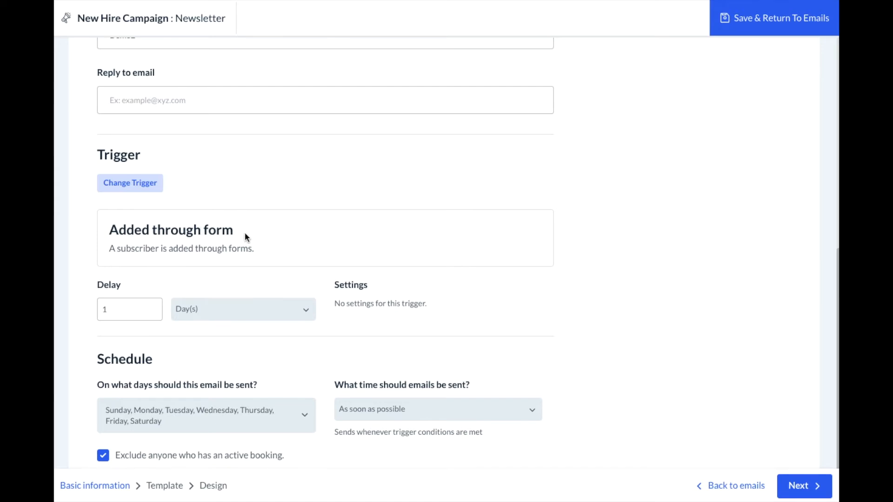
left_click(133, 187)
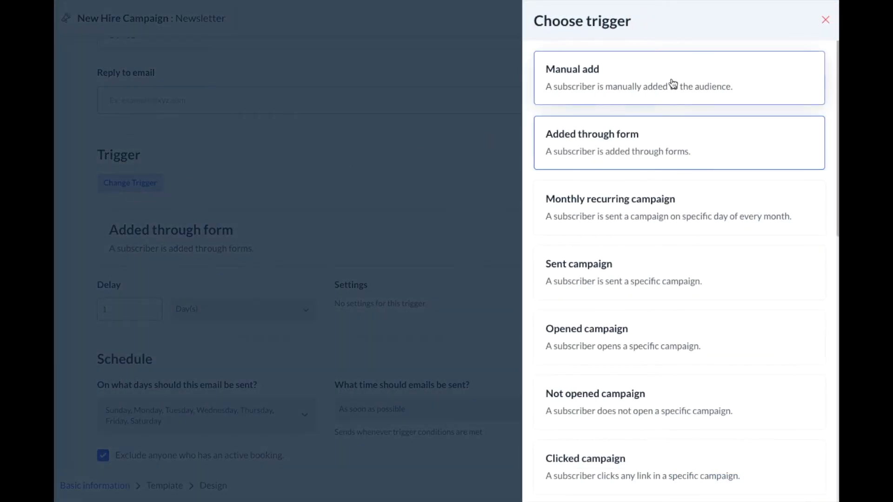
scroll(676, 86, "down", 1)
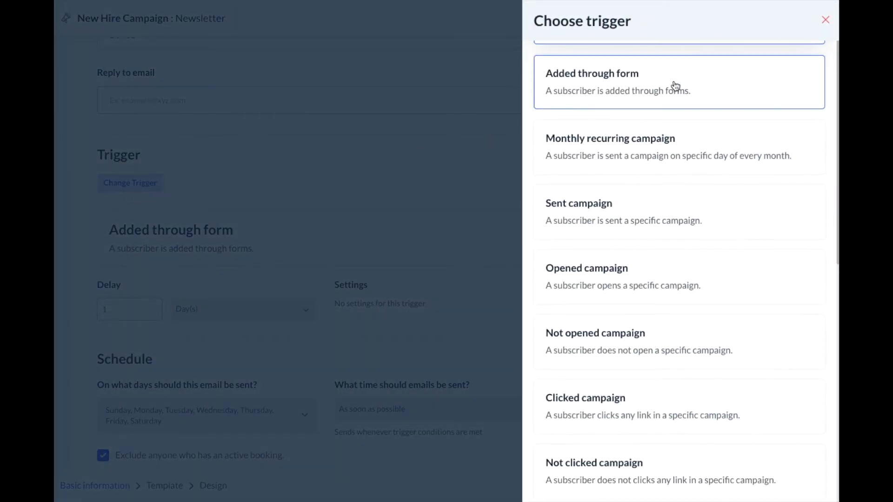
left_click(676, 86)
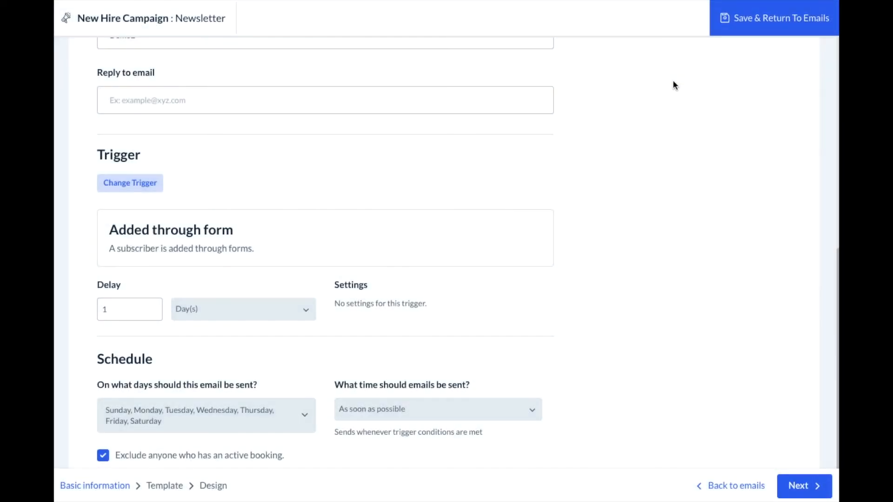
Try the Immediately, Hour(s) and Day(s) options for the trigger delay.
scroll(215, 199, "down", 1)
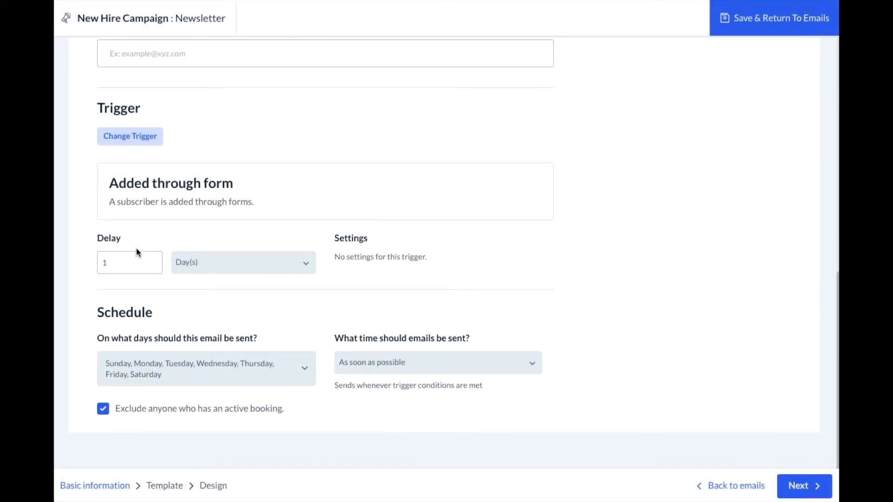
left_click(183, 266)
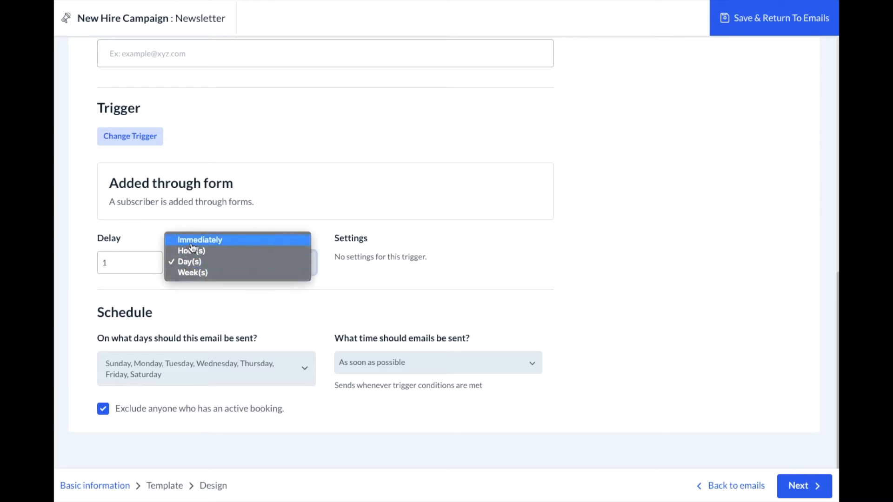
left_click(191, 240)
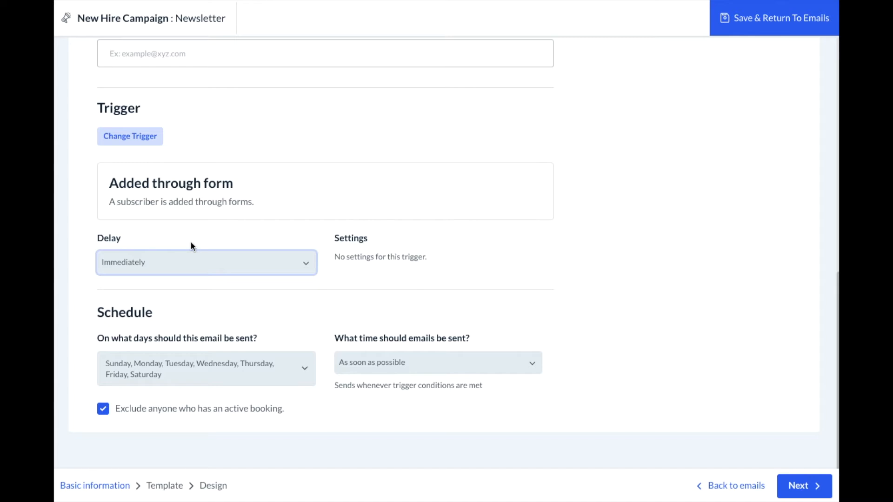
left_click(193, 262)
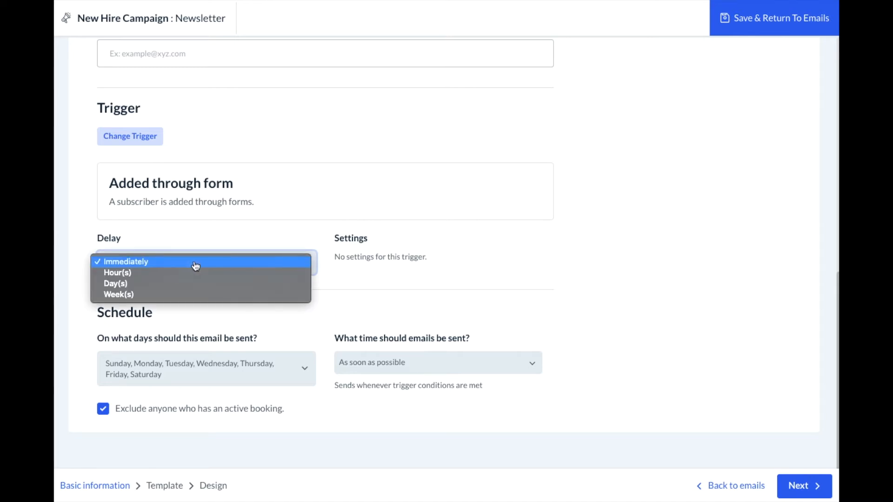
left_click(195, 274)
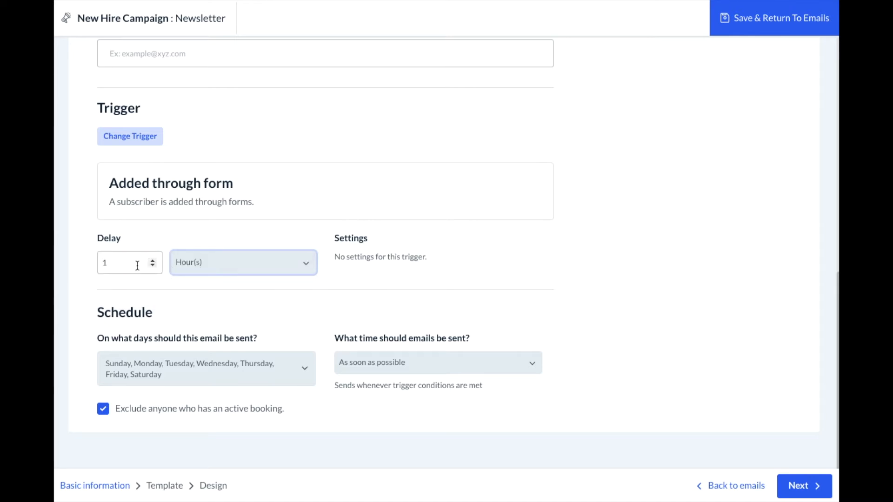
left_click(216, 268)
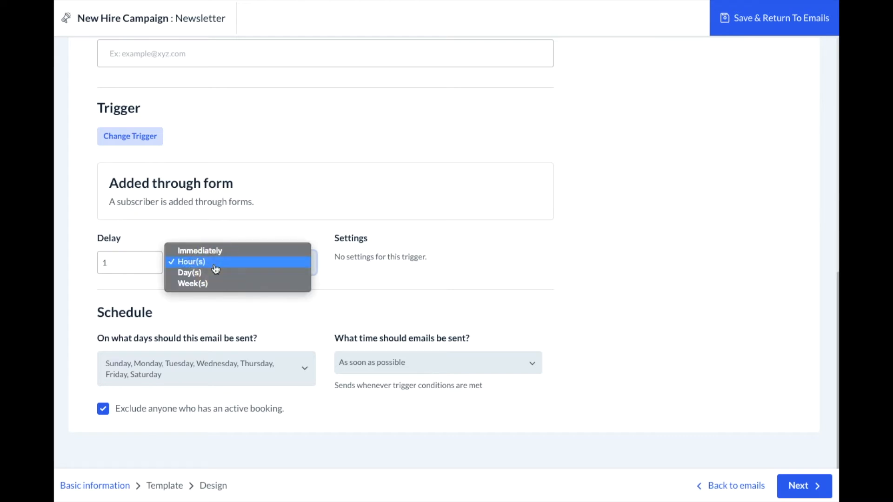
left_click(215, 275)
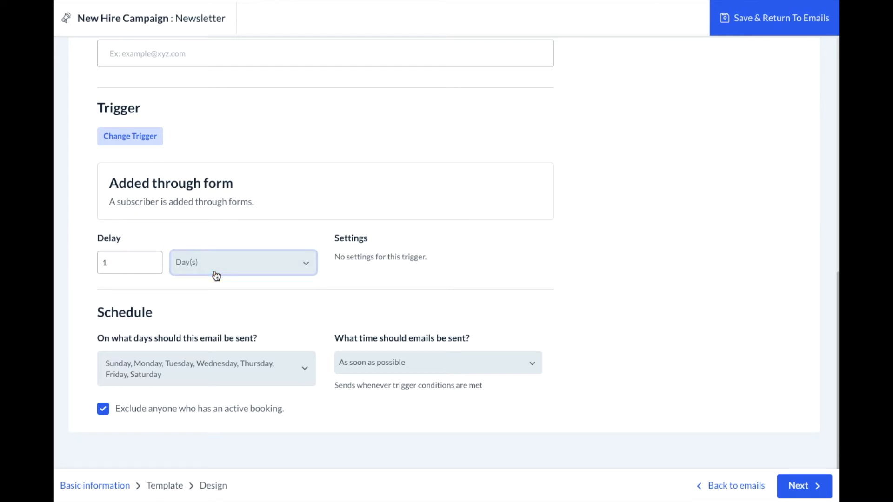
Set the unit of the trigger delay to Week(s).
left_click(217, 274)
left_click(218, 274)
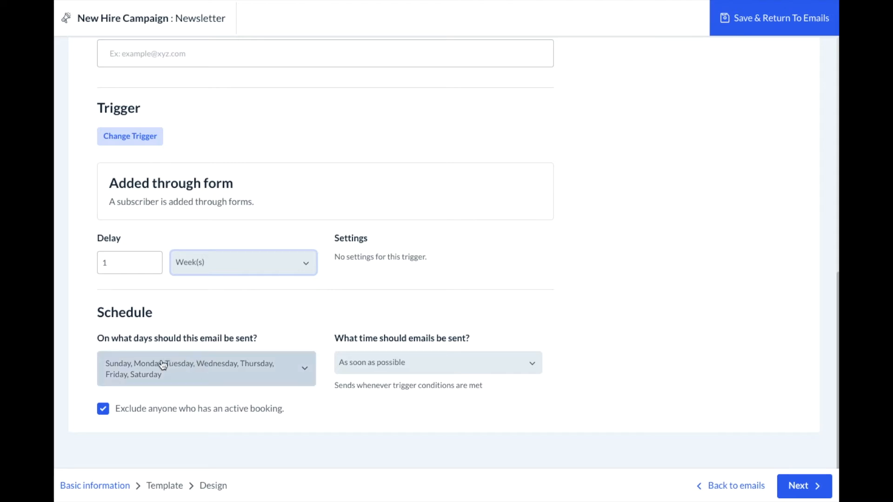
Review the sending days, set the email to be sent at 2:00 AM, and continue to the template choice.
left_click(175, 370)
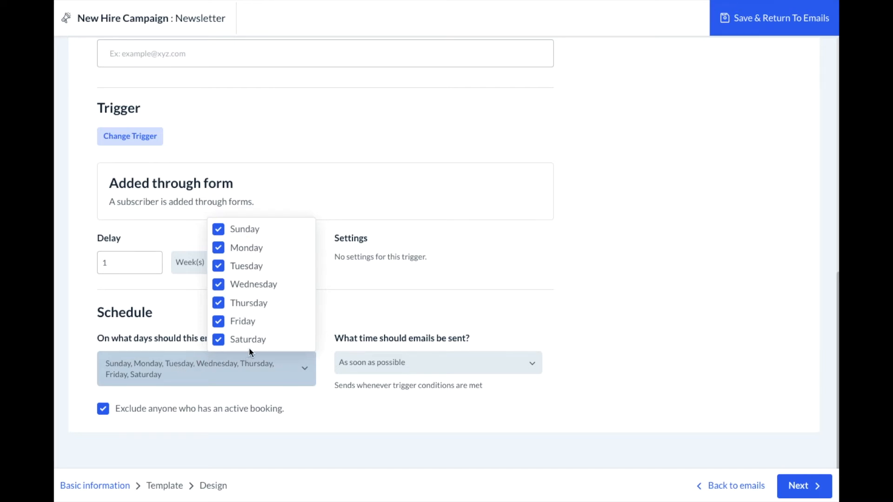
left_click(354, 319)
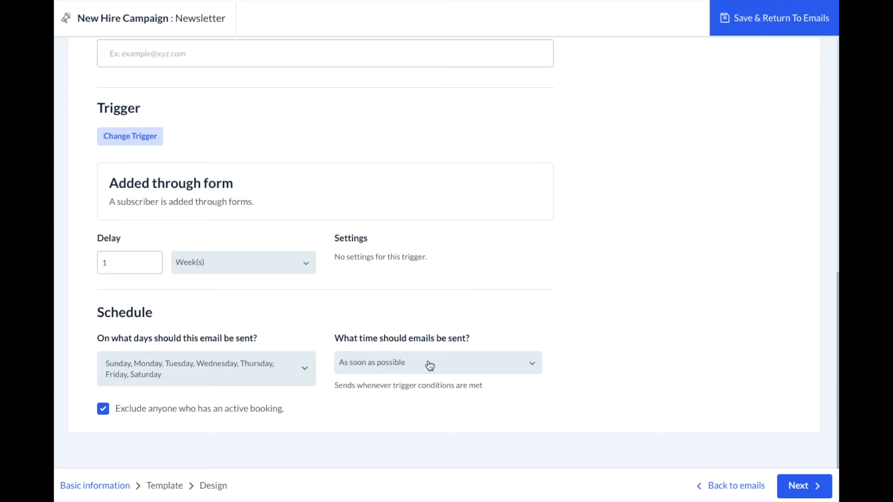
left_click(430, 366)
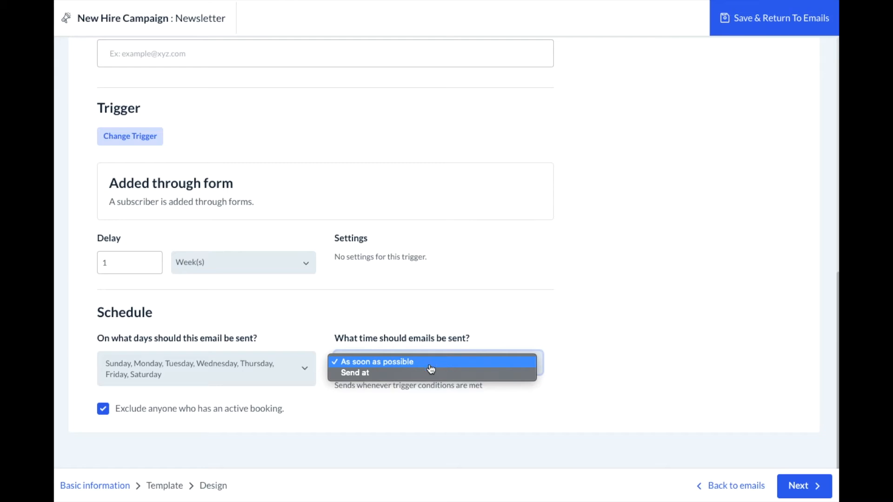
left_click(434, 374)
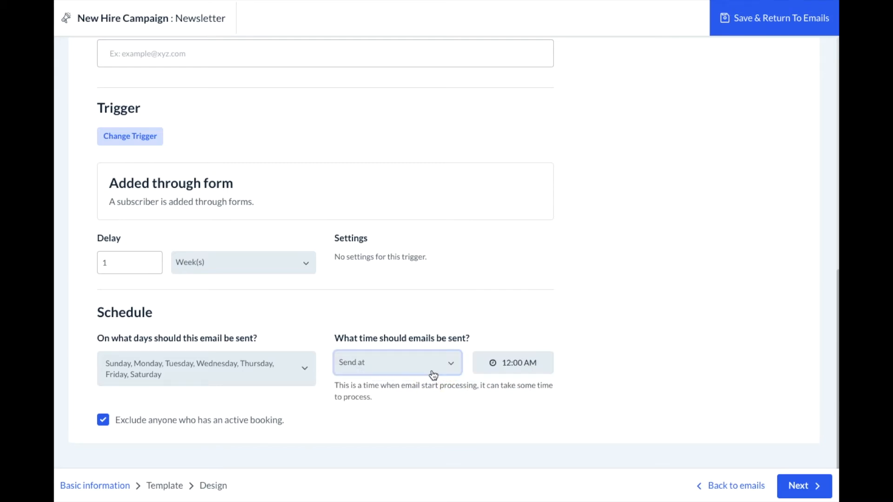
left_click(524, 370)
left_click(524, 369)
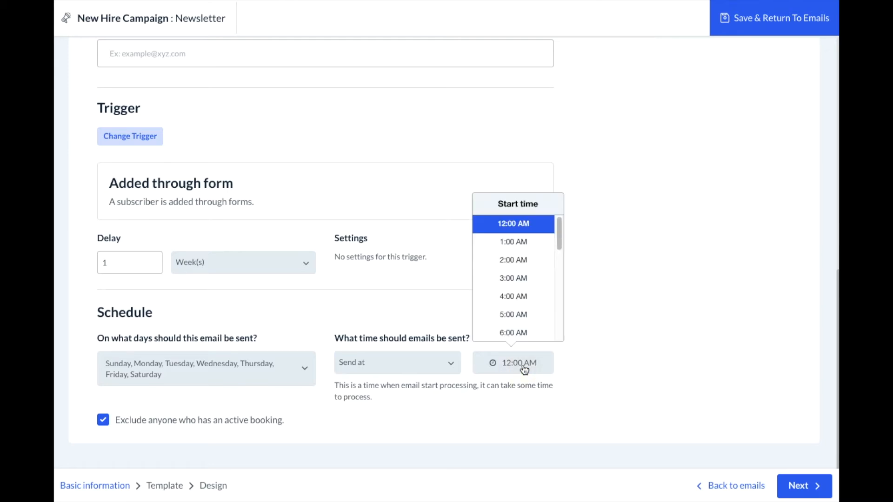
left_click(523, 266)
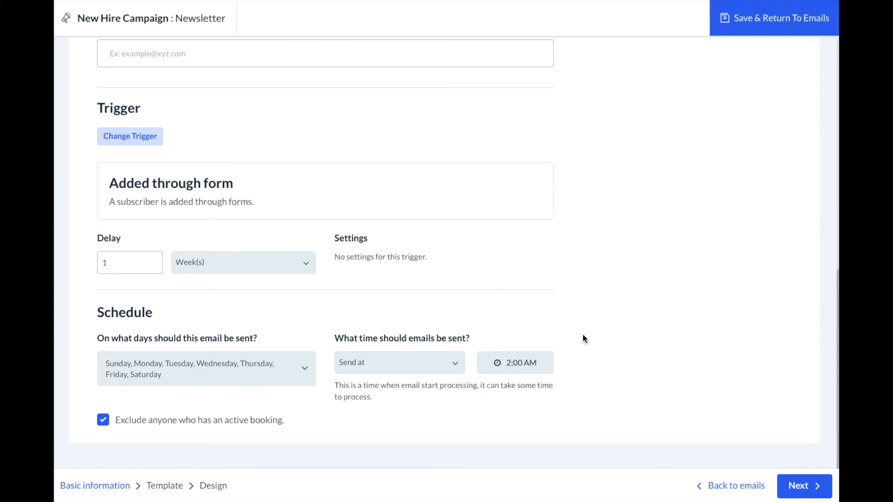
left_click(805, 487)
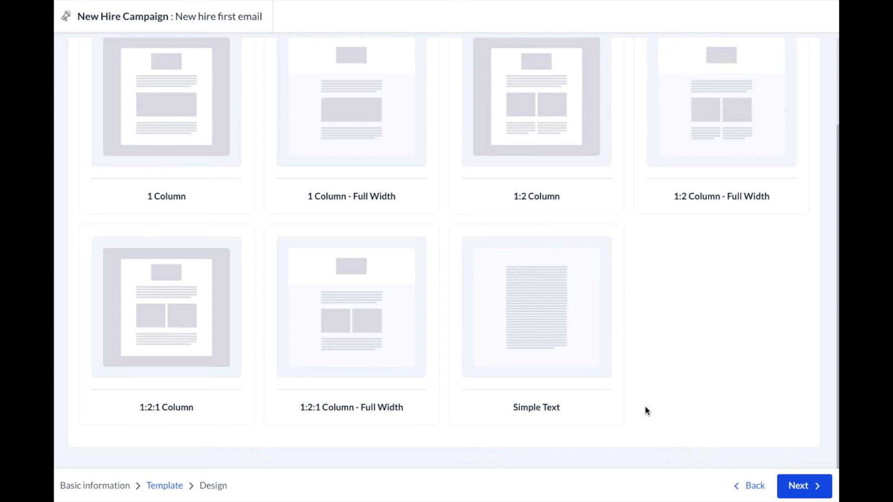
Preview the 1 Column - Full Width layout in both its desktop and mobile versions.
scroll(652, 398, "up", 3)
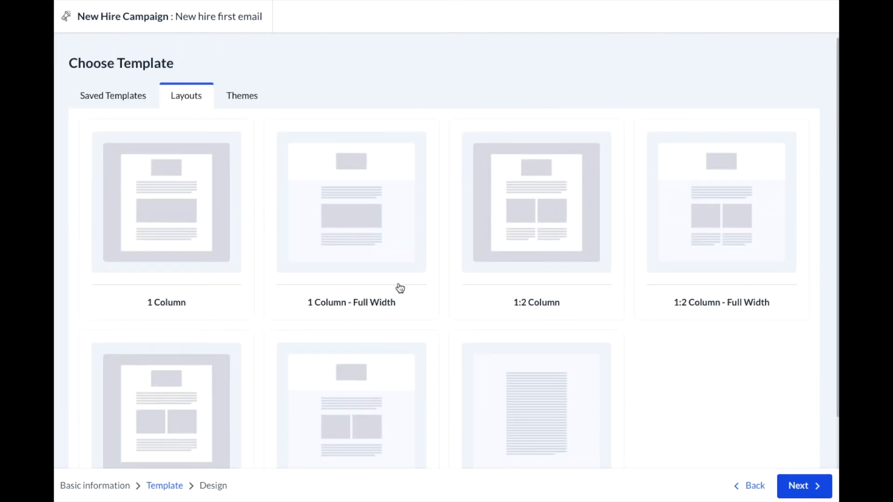
mouse_move(186, 182)
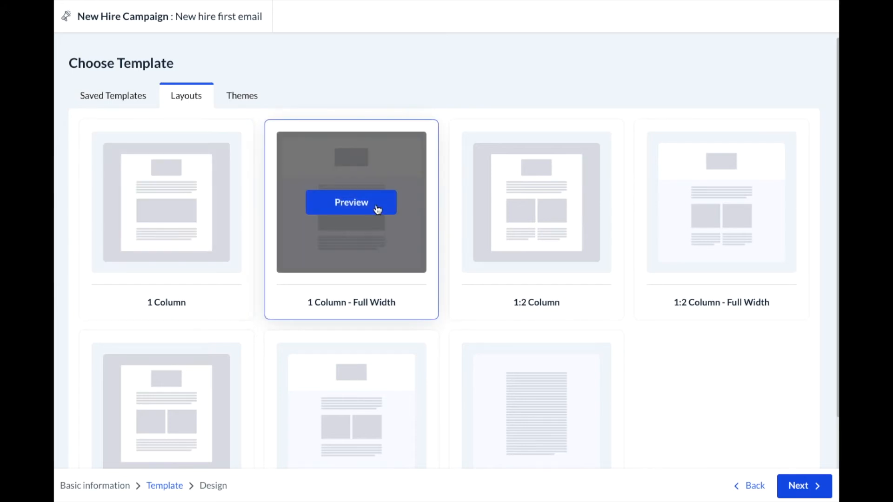
left_click(377, 209)
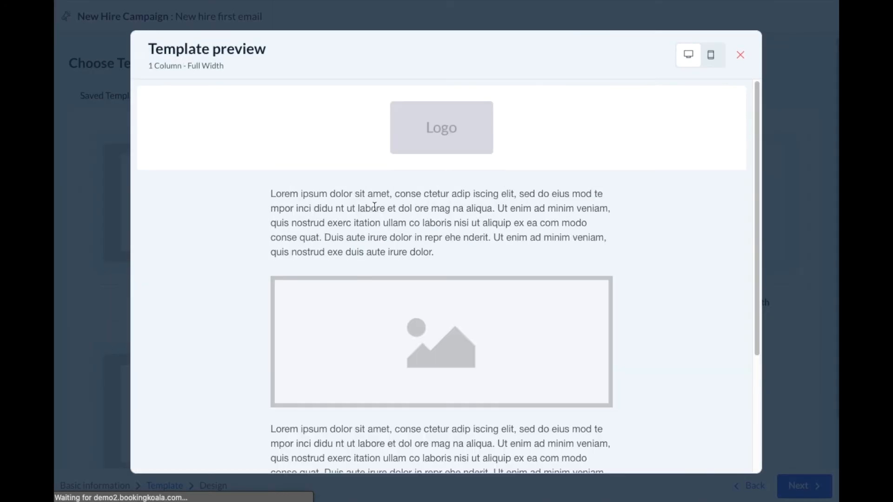
scroll(383, 222, "down", 3)
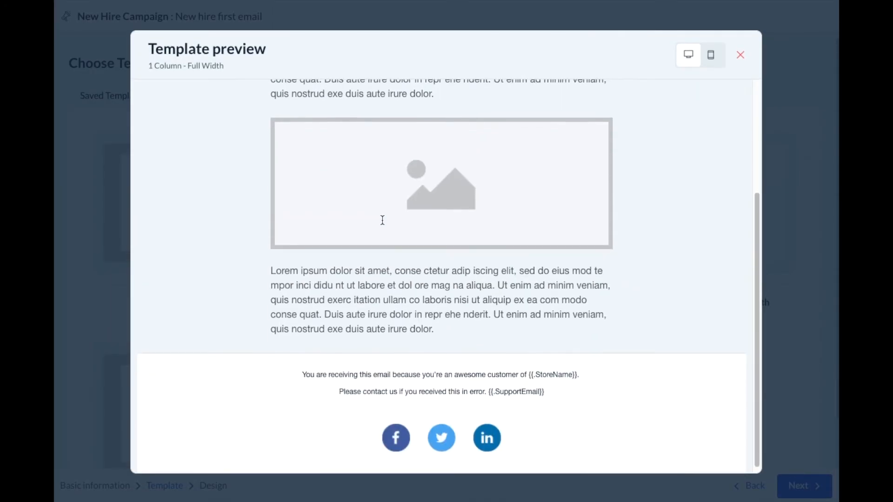
scroll(383, 221, "up", 3)
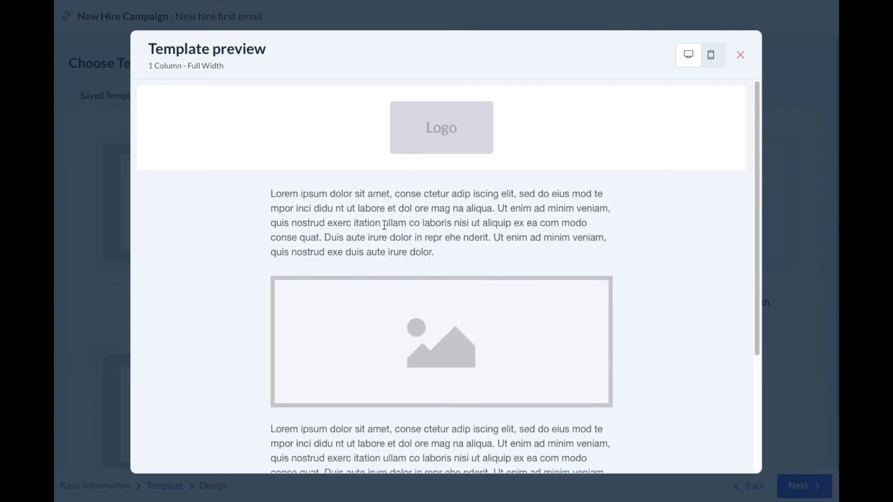
left_click(715, 62)
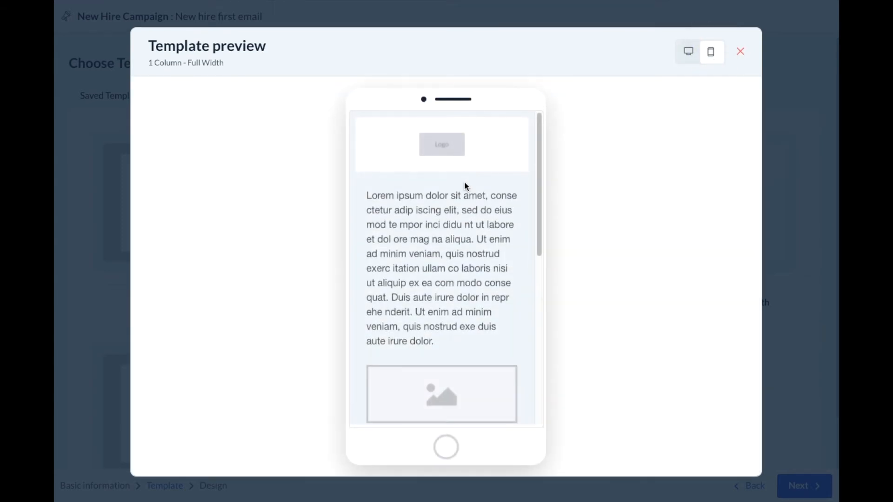
scroll(467, 182, "down", 4)
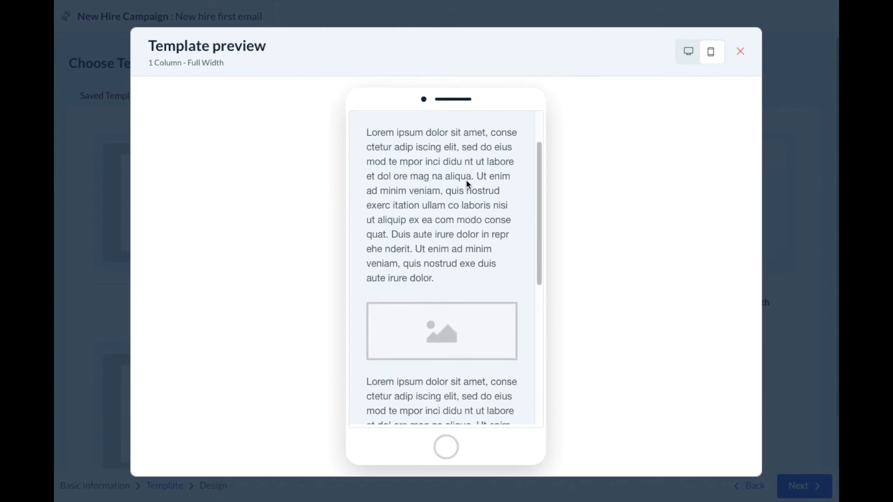
scroll(466, 179, "up", 4)
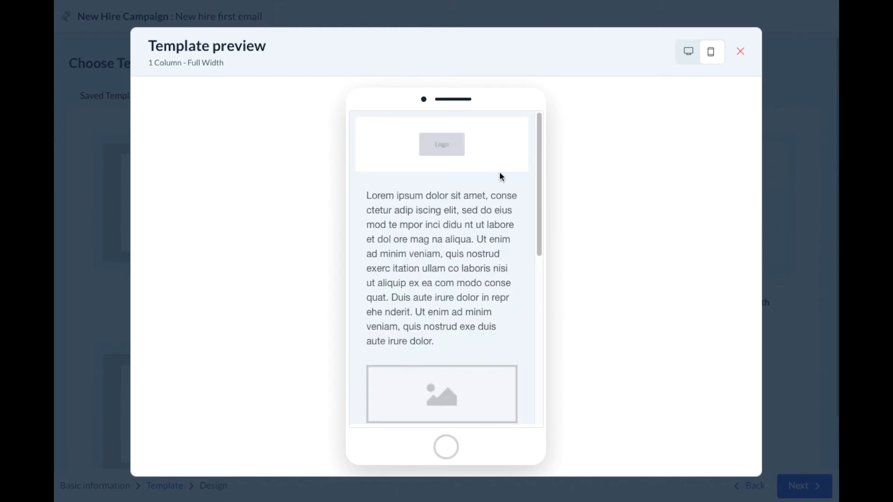
left_click(741, 52)
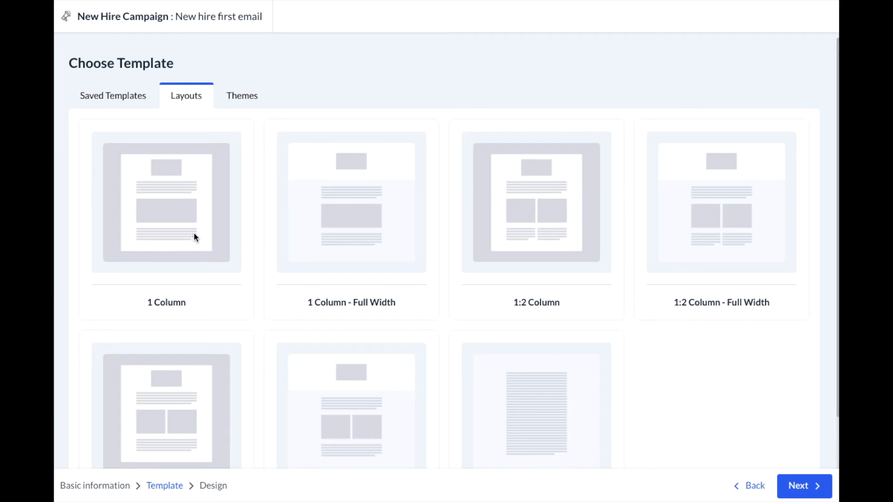
Check the saved templates, return to the layouts and continue to the design with the 1 Column - Full Width layout.
left_click(124, 98)
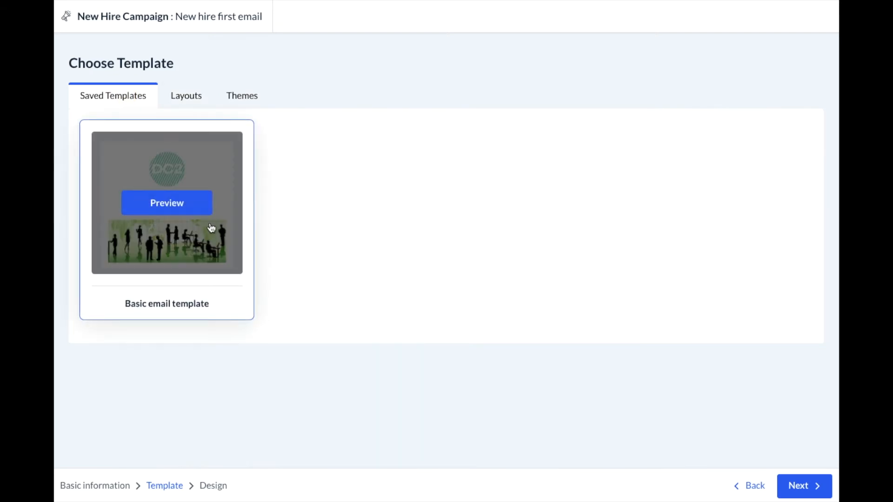
left_click(189, 98)
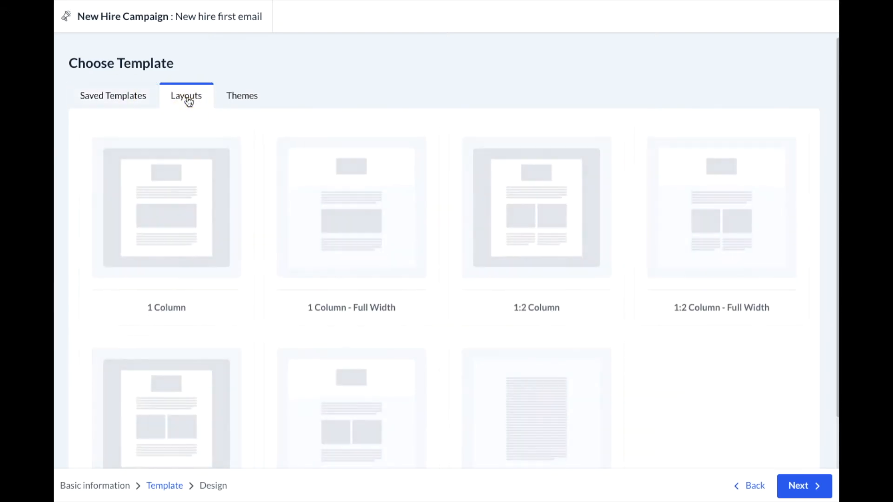
mouse_move(203, 199)
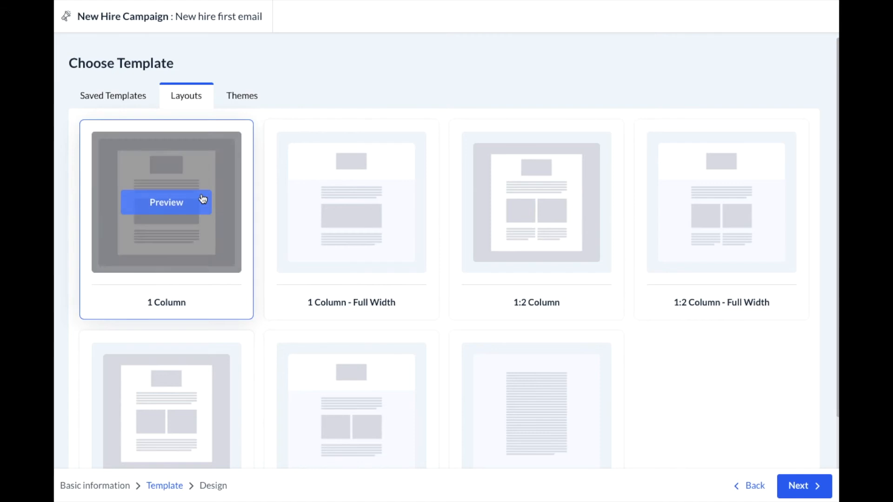
mouse_move(281, 233)
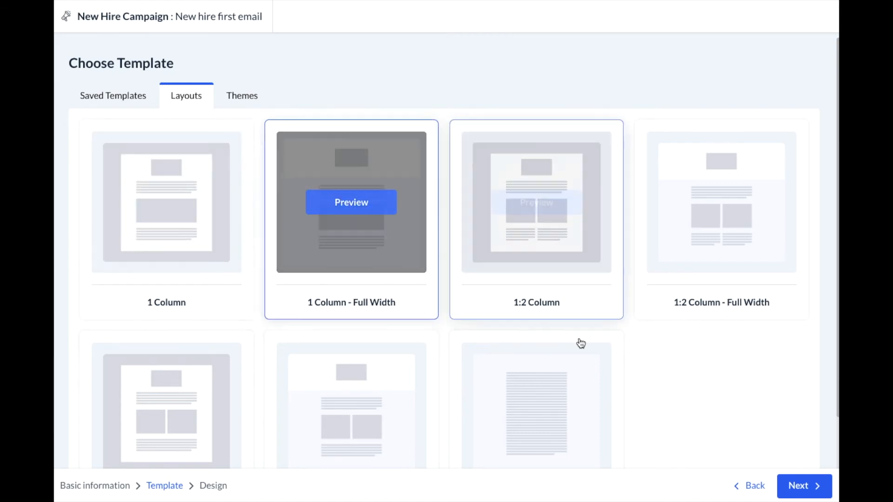
left_click(809, 492)
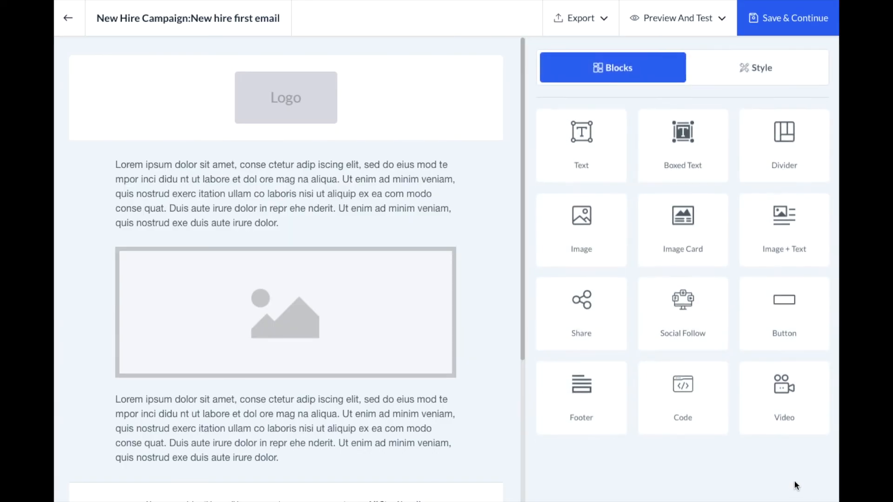
Move the large image block above the first text paragraph and review its content, style and alignment options.
left_click(354, 121)
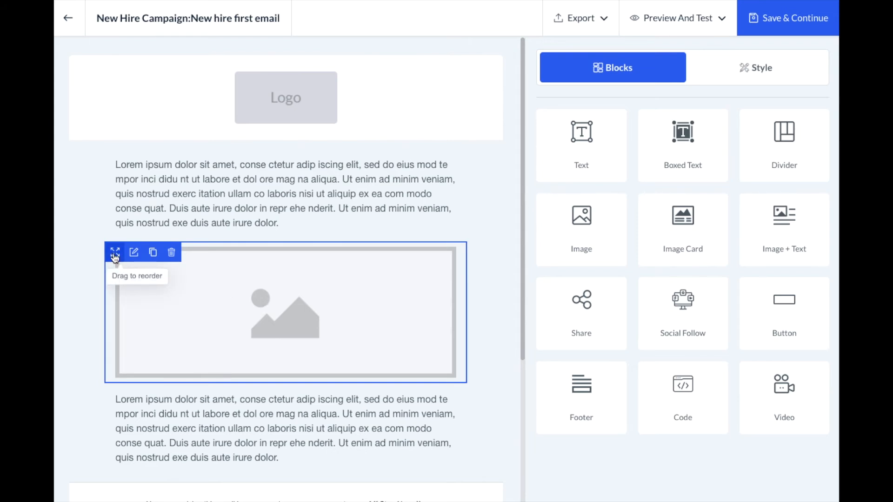
left_click_drag(115, 257, 123, 143)
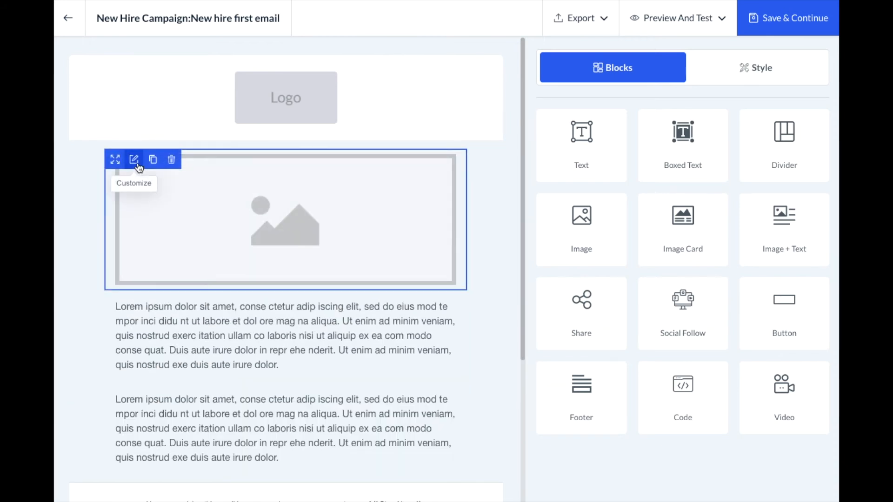
left_click(134, 160)
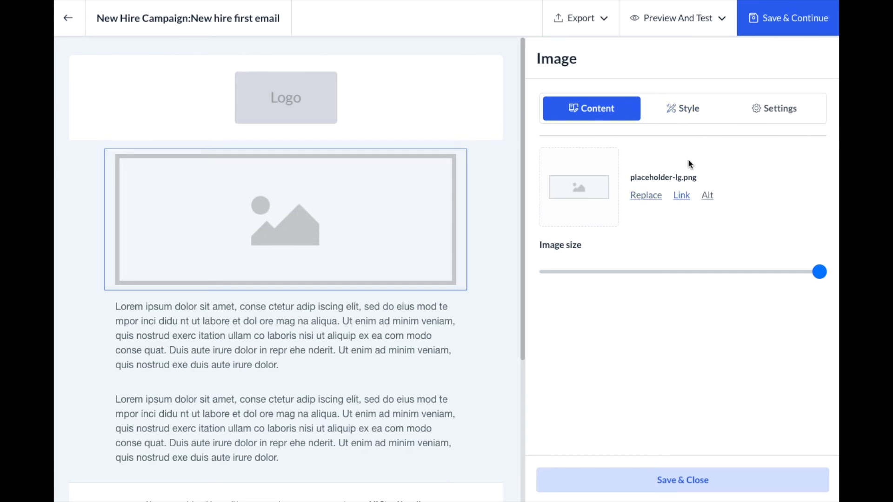
left_click(688, 116)
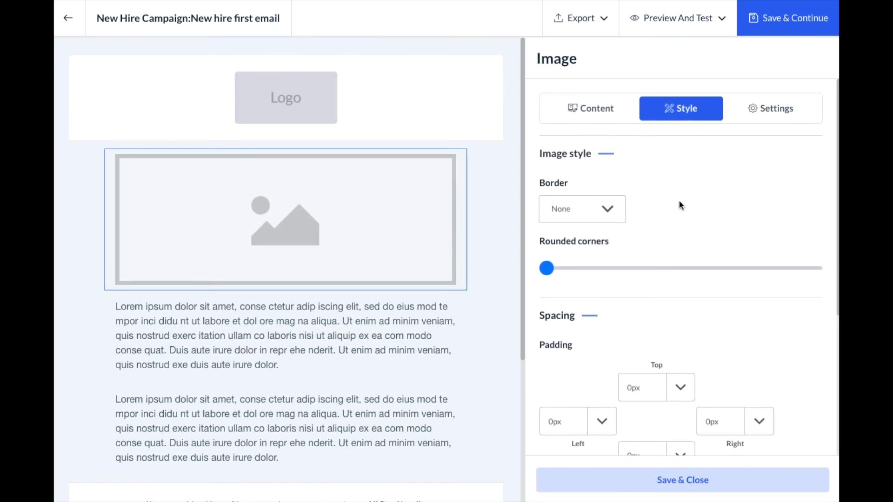
scroll(658, 228, "down", 2)
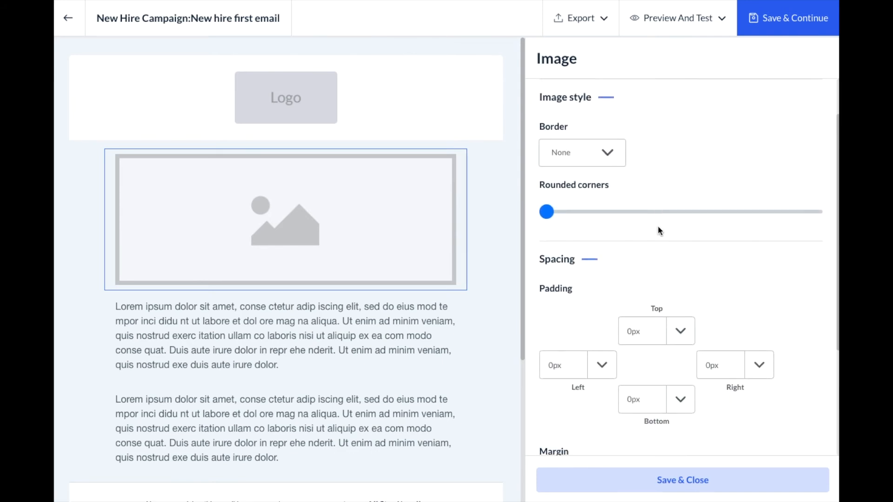
scroll(682, 278, "up", 2)
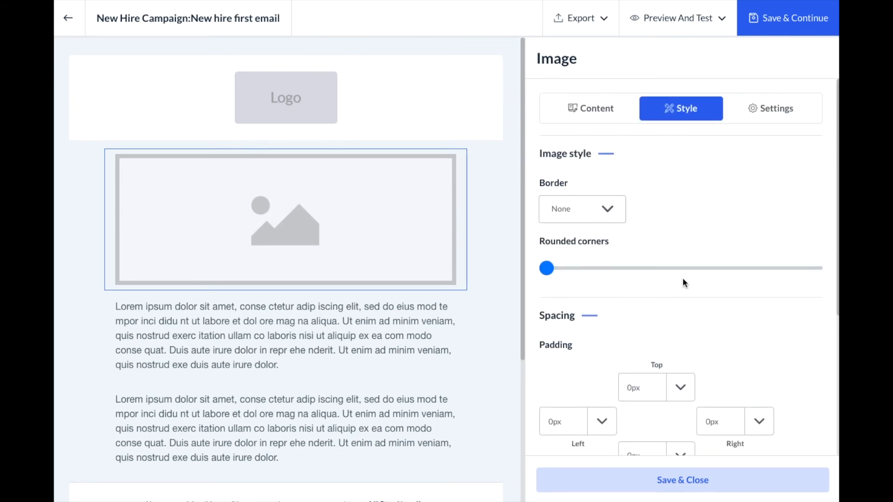
left_click(773, 111)
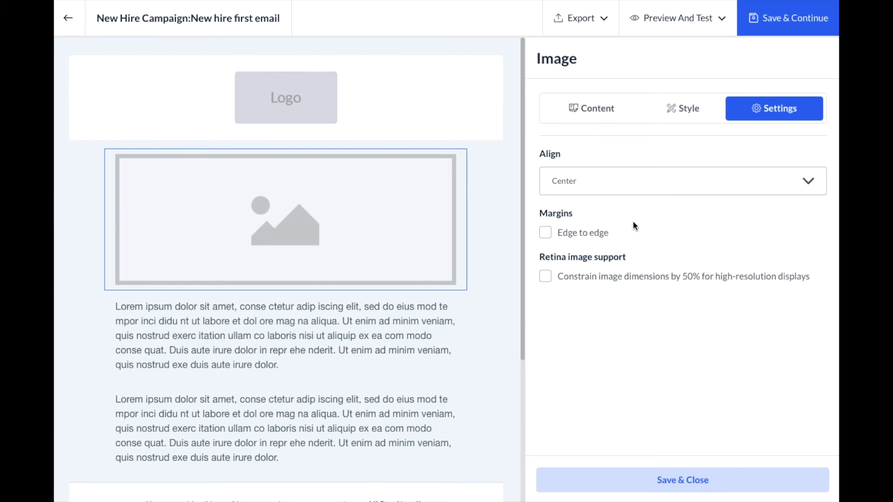
left_click(677, 479)
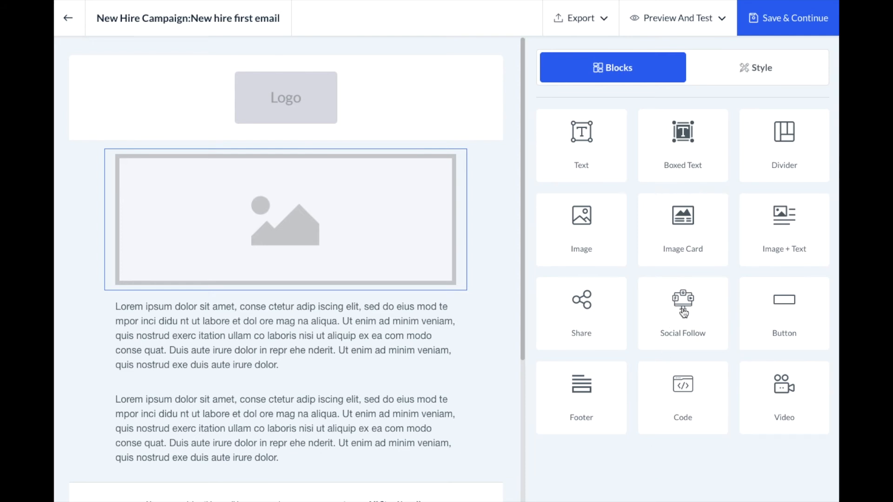
Add a Social Follow block directly below the large image and save it with its default links.
left_click_drag(683, 313, 396, 315)
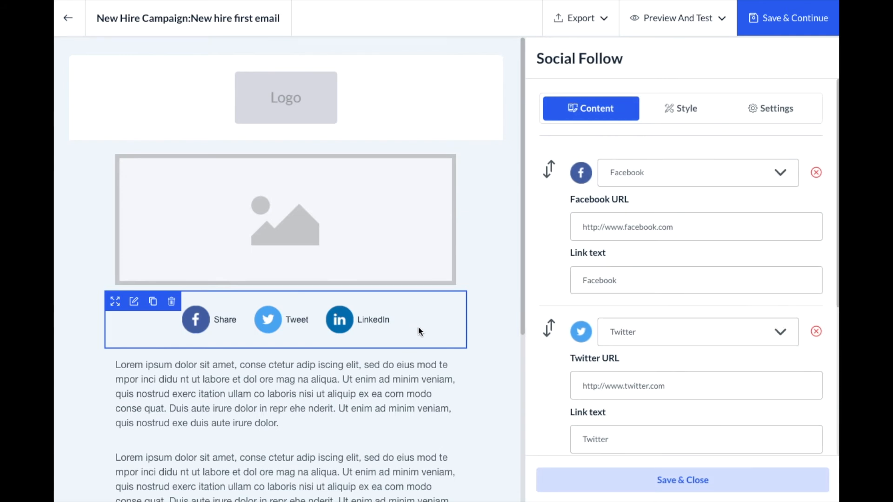
left_click(690, 482)
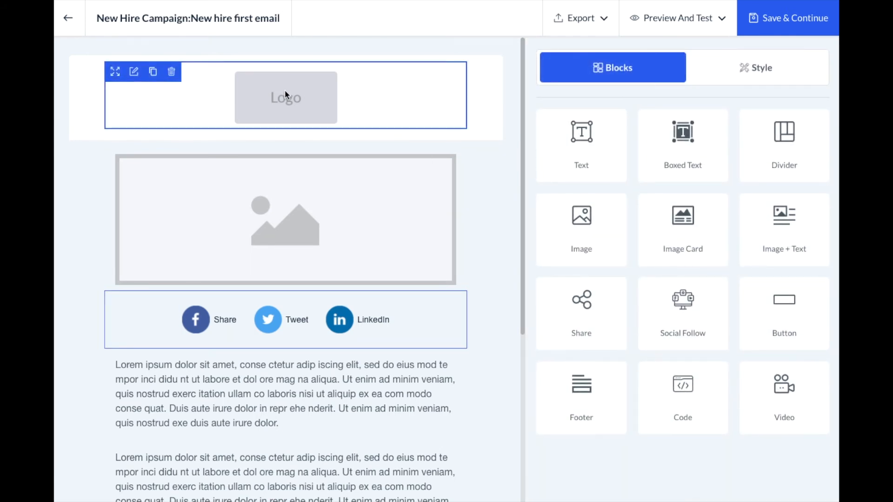
Replace the email's logo placeholder with the DC2 icon image from the gallery and save the image block.
left_click(134, 72)
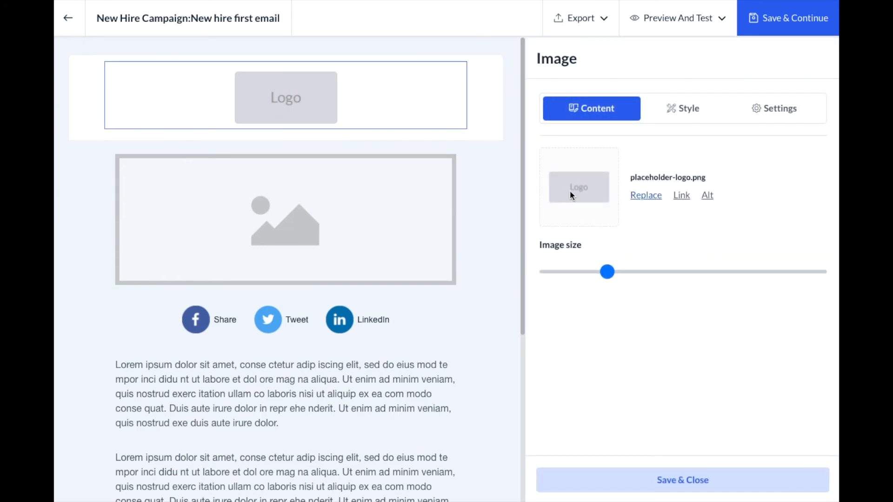
left_click(649, 203)
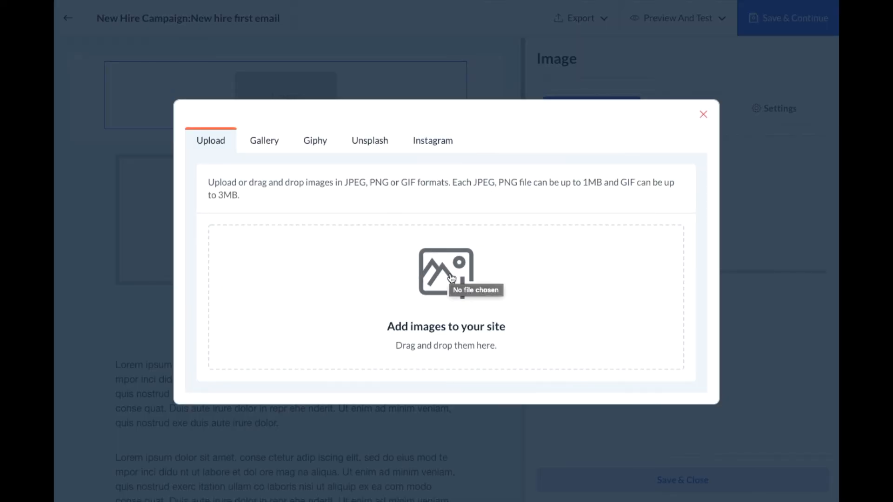
left_click(265, 145)
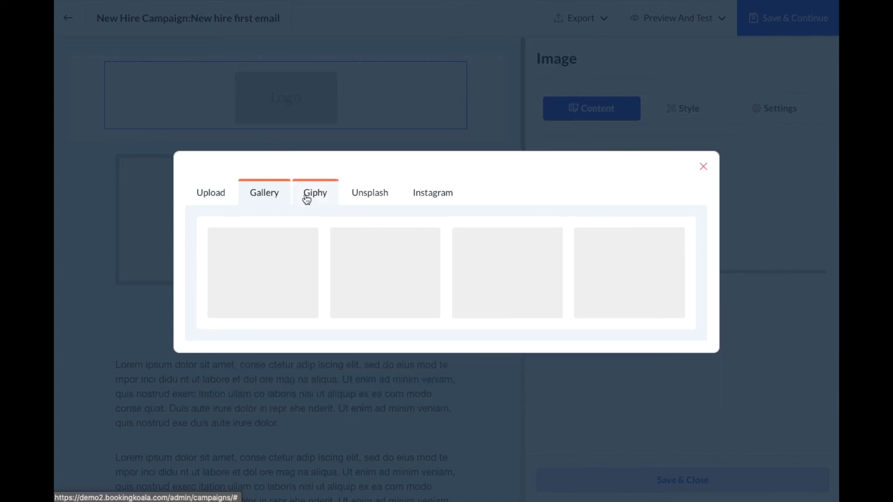
mouse_move(512, 272)
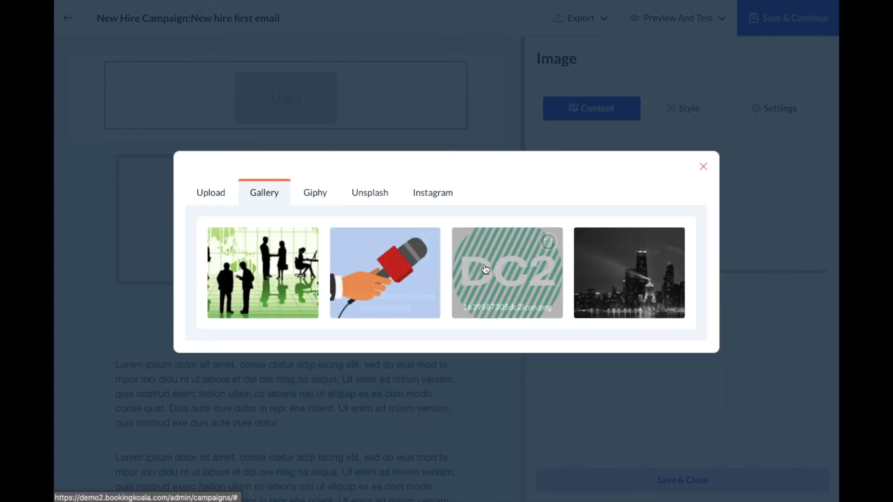
left_click(513, 273)
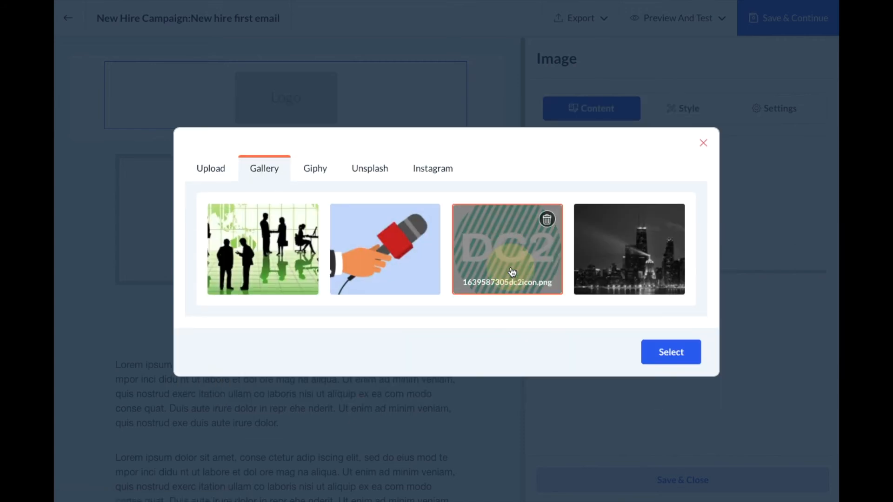
left_click(670, 352)
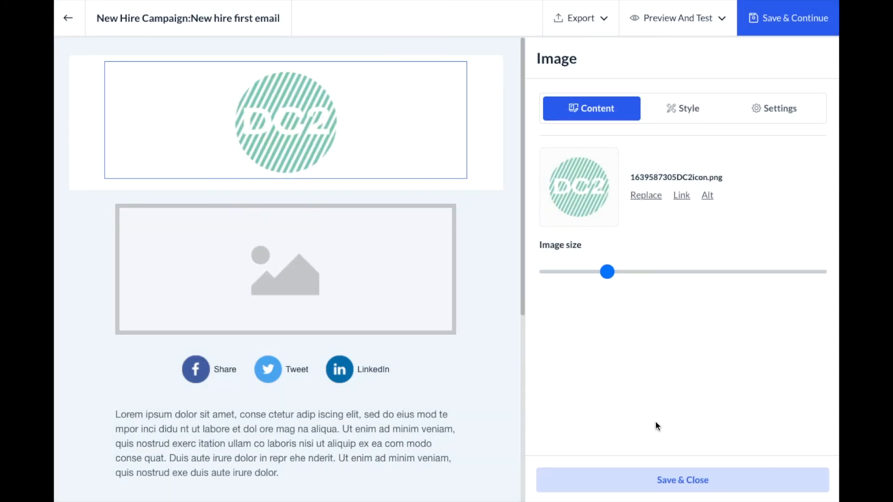
left_click(675, 486)
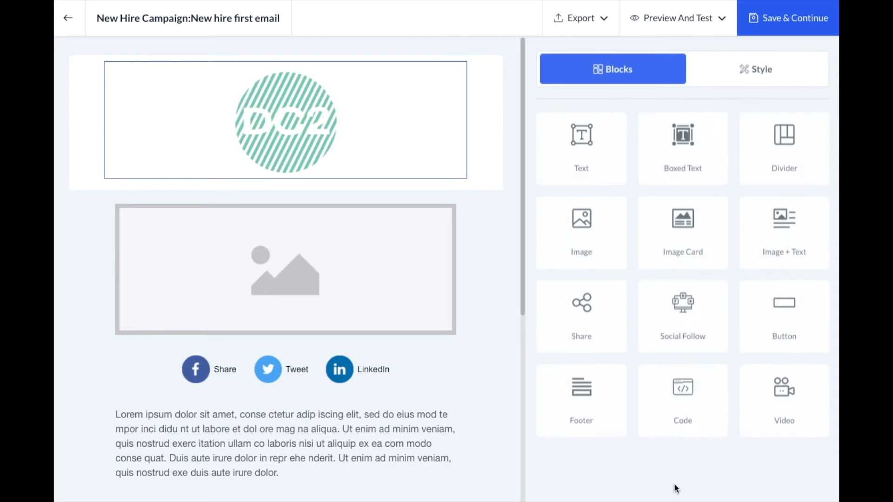
Save the first email's design and add another email to the New Hire Campaign.
mouse_move(299, 289)
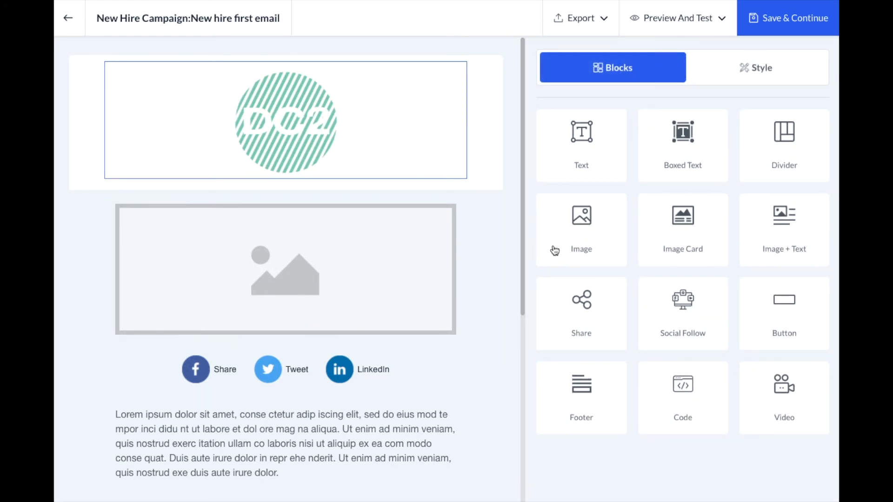
left_click(786, 23)
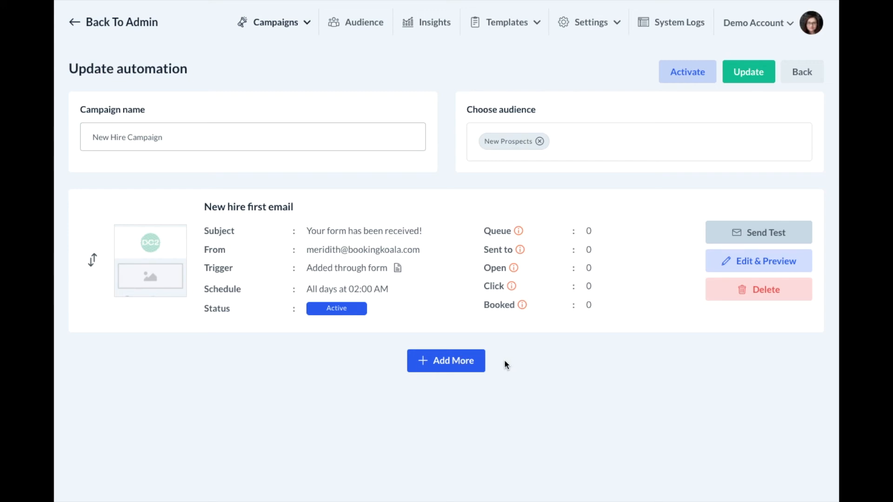
left_click(459, 363)
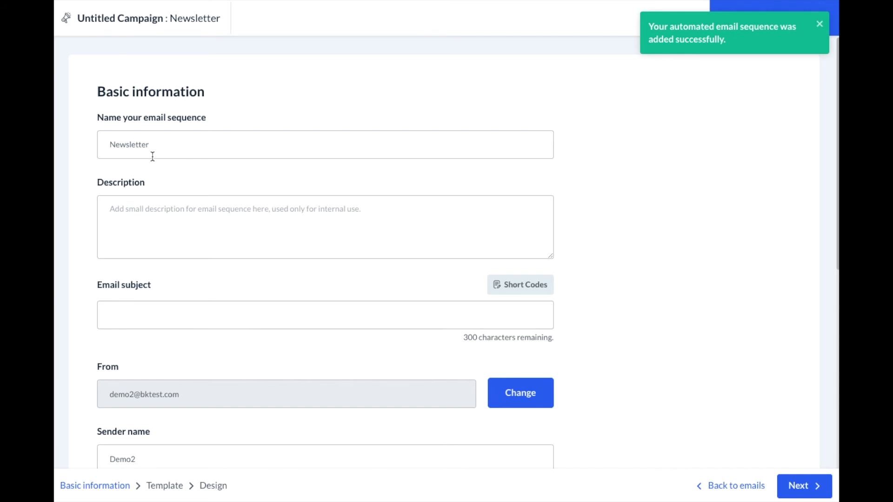
Review the new email's basic information, available triggers, delay and schedule options, closing the trigger list without choosing another one.
scroll(165, 163, "down", 7)
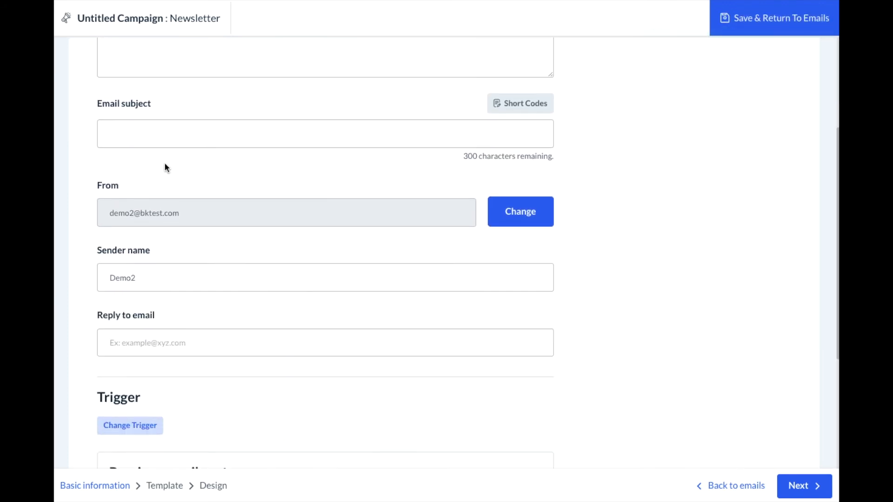
scroll(165, 168, "down", 2)
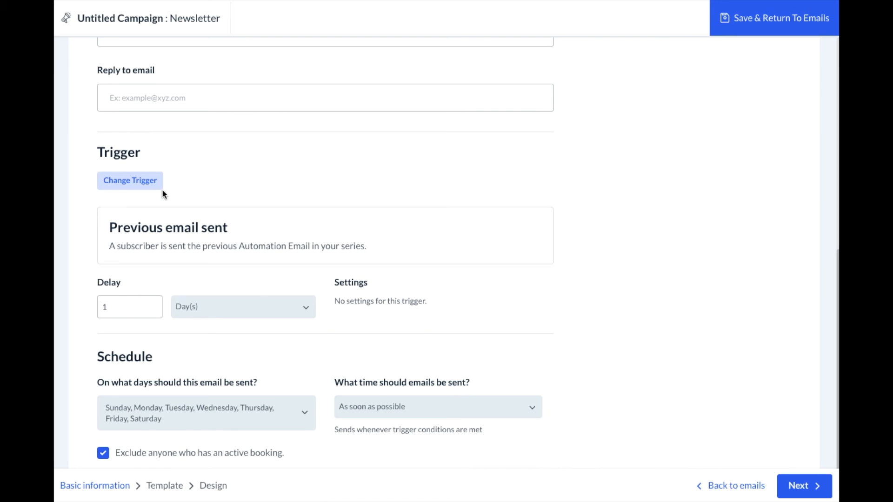
left_click(193, 185)
left_click(140, 182)
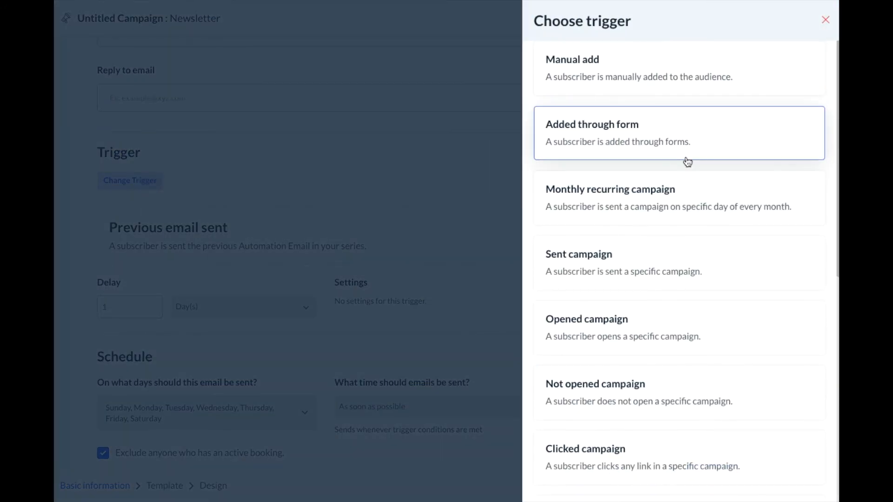
scroll(696, 361, "down", 1)
scroll(696, 361, "down", 8)
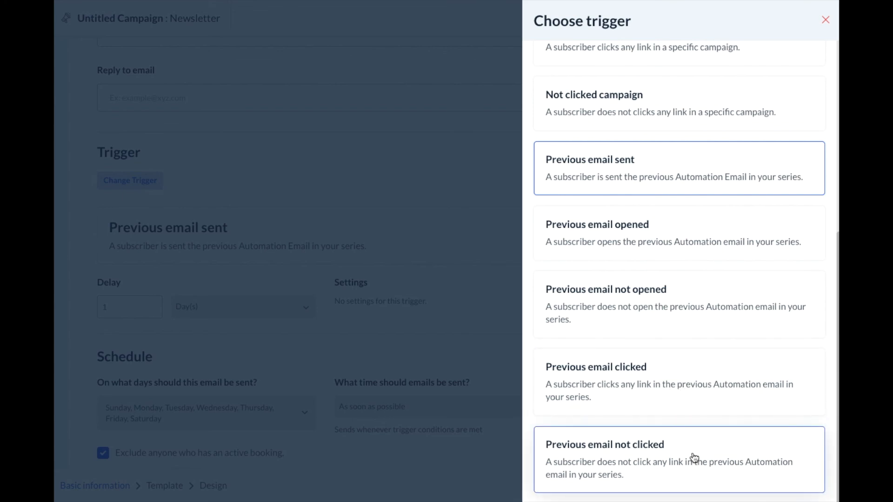
left_click(826, 21)
scroll(710, 285, "down", 2)
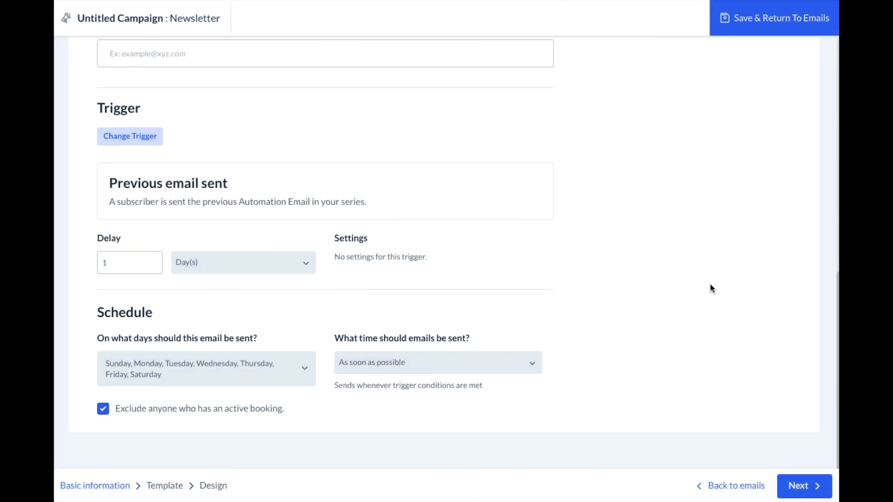
Return to the campaign's email list and review the details of both emails.
left_click(804, 492)
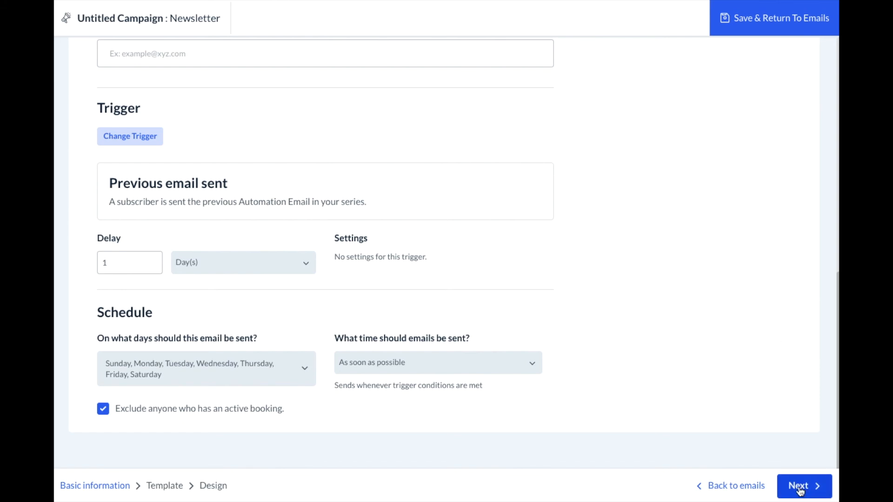
left_click(728, 489)
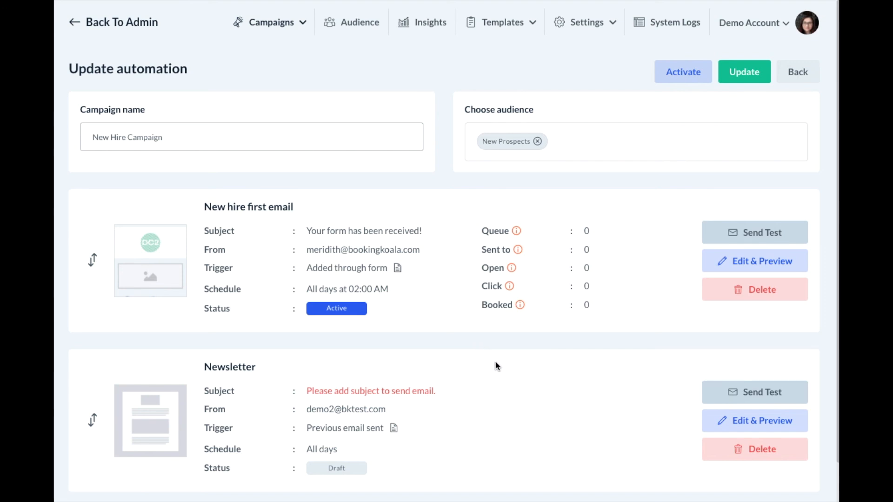
scroll(495, 361, "down", 1)
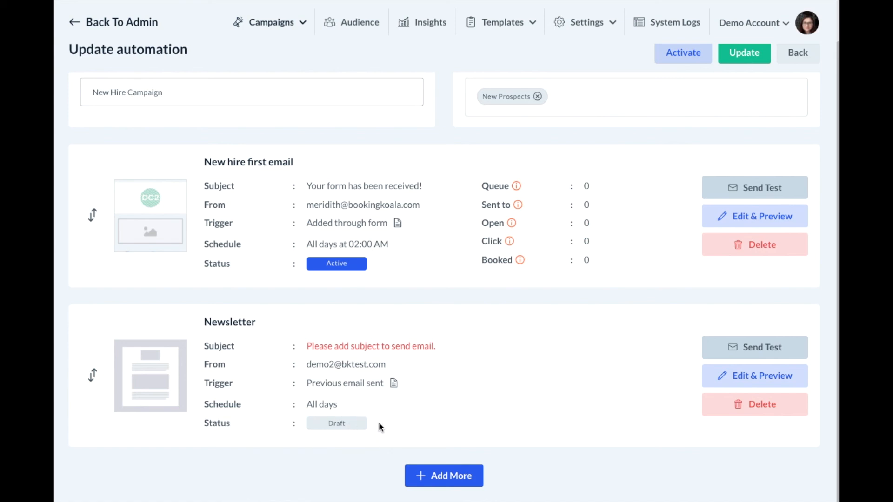
scroll(379, 423, "up", 1)
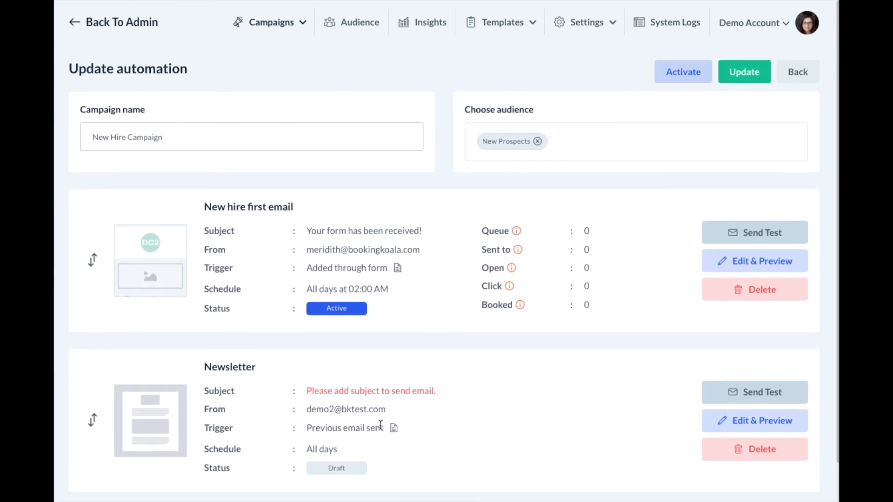
Try to activate the New Hire Campaign from the automated campaigns list, and open its Newsletter email for editing.
left_click(794, 74)
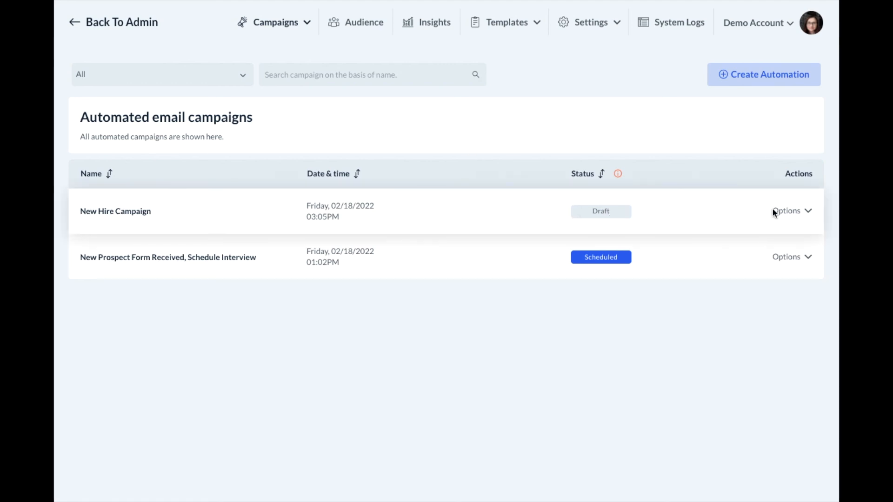
left_click(806, 214)
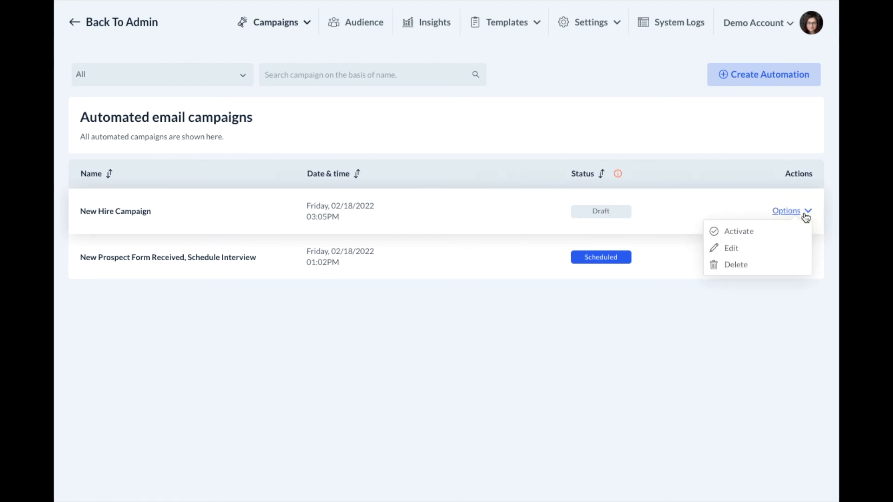
left_click(747, 233)
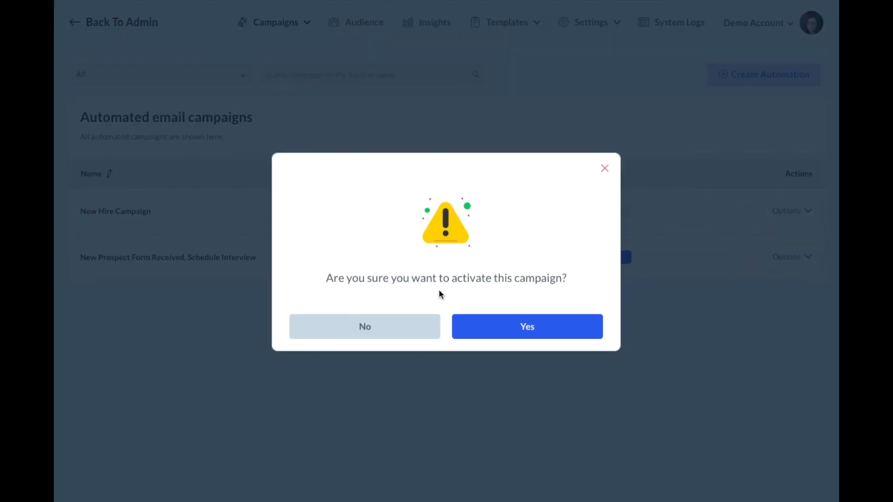
left_click(481, 325)
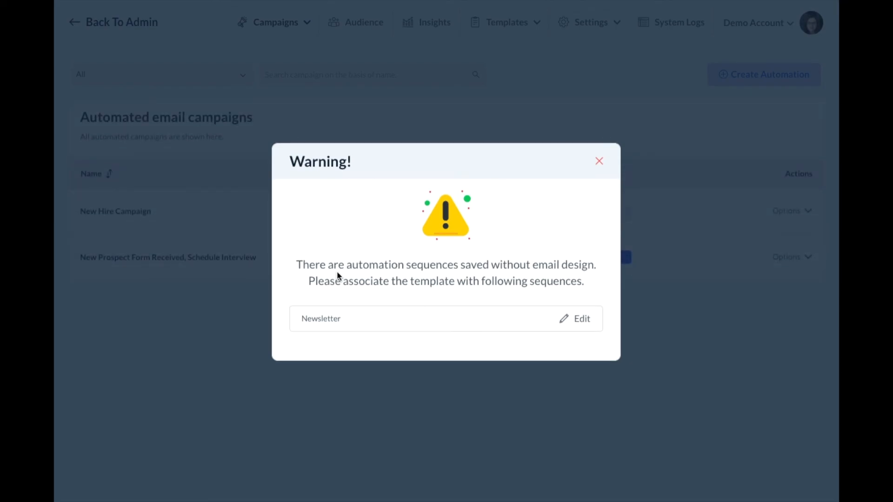
left_click(582, 319)
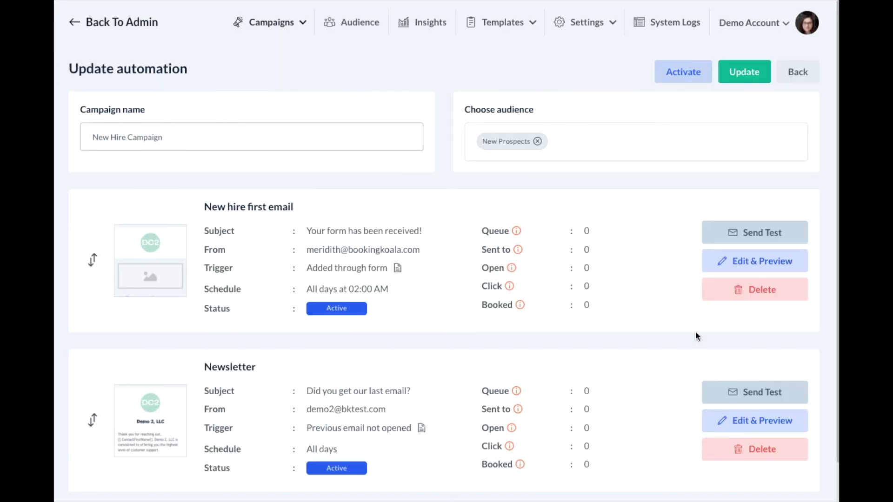
Go back to the automated campaigns list and activate the New Hire Campaign.
left_click(797, 72)
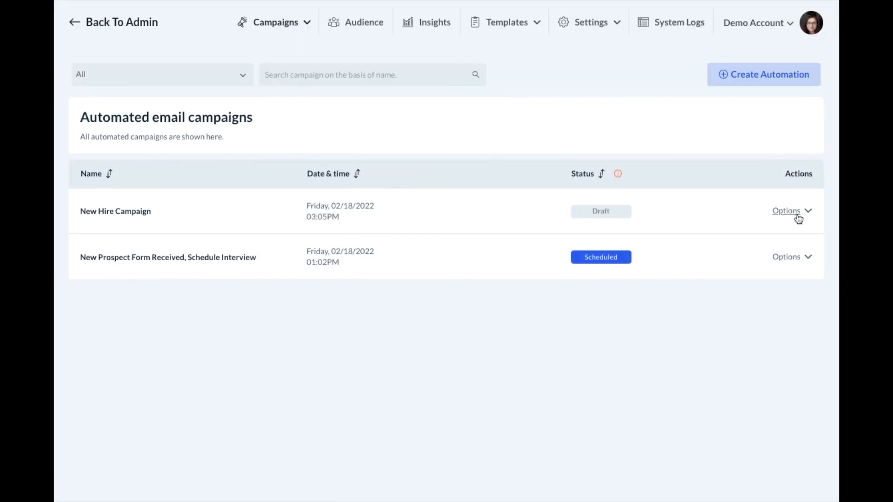
left_click(799, 217)
left_click(777, 233)
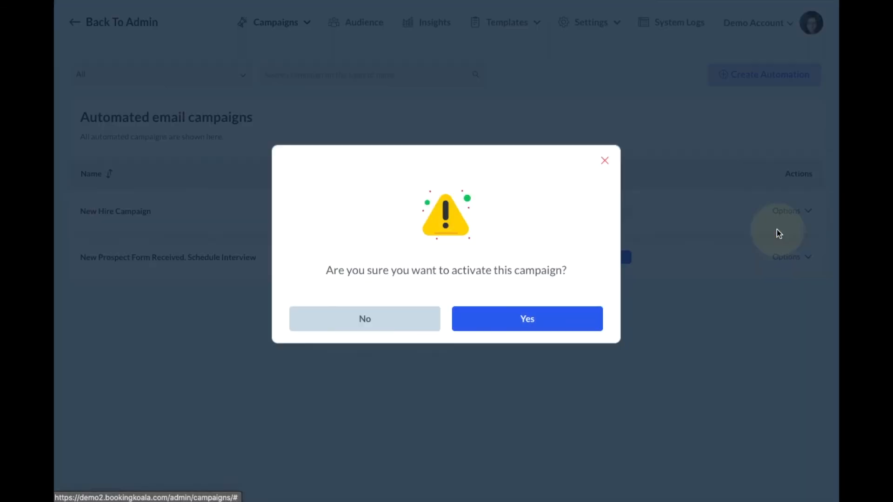
left_click(570, 329)
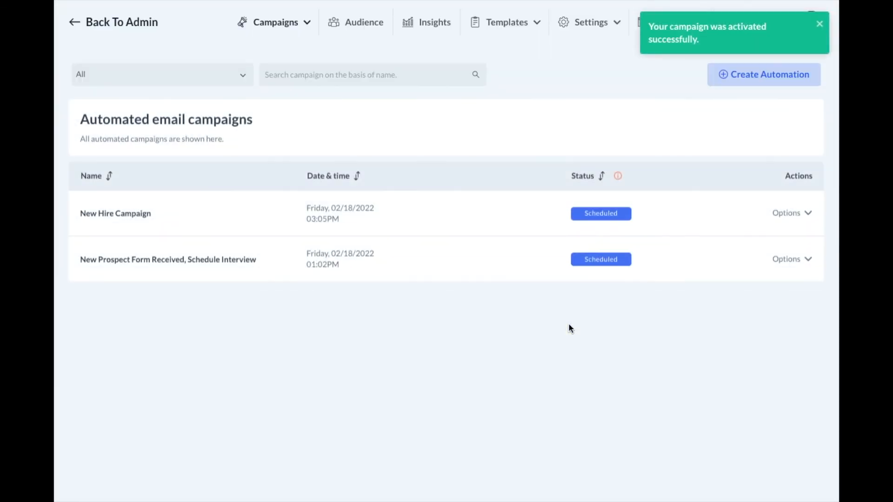